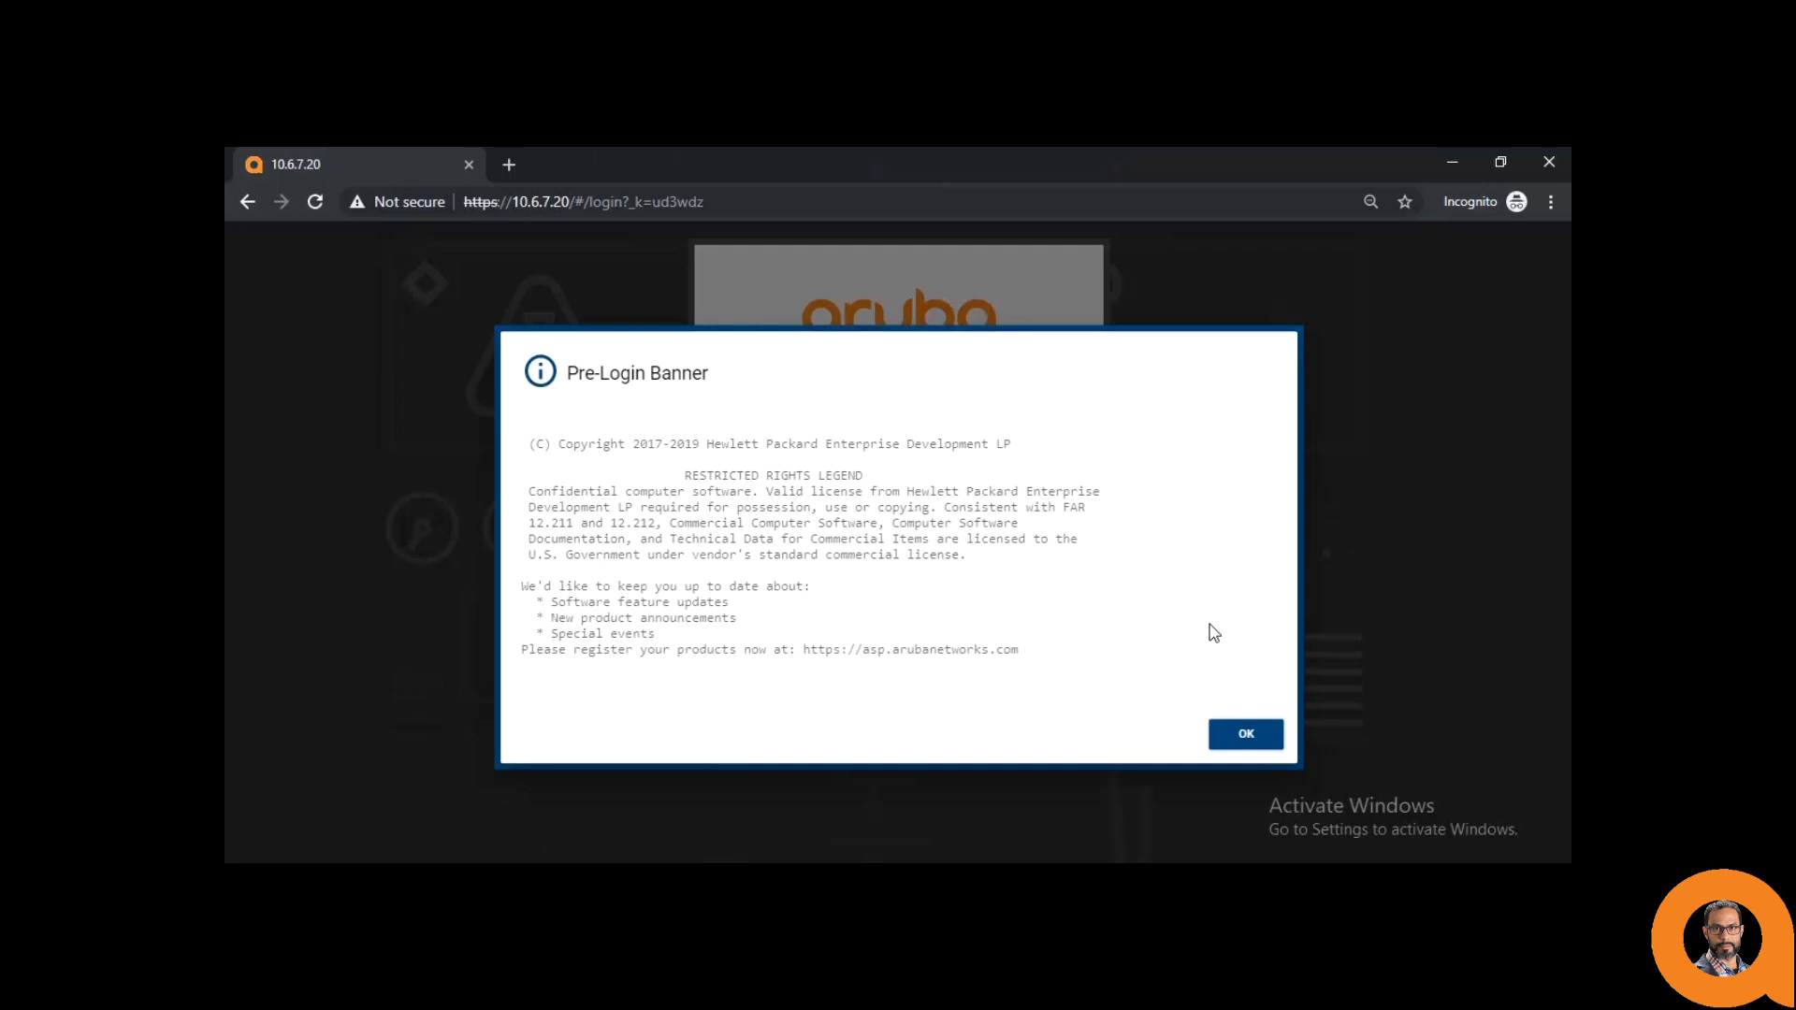
- Dismiss the pre-login banner and log in as admin with the account password
left_click(1248, 734)
left_click(919, 481)
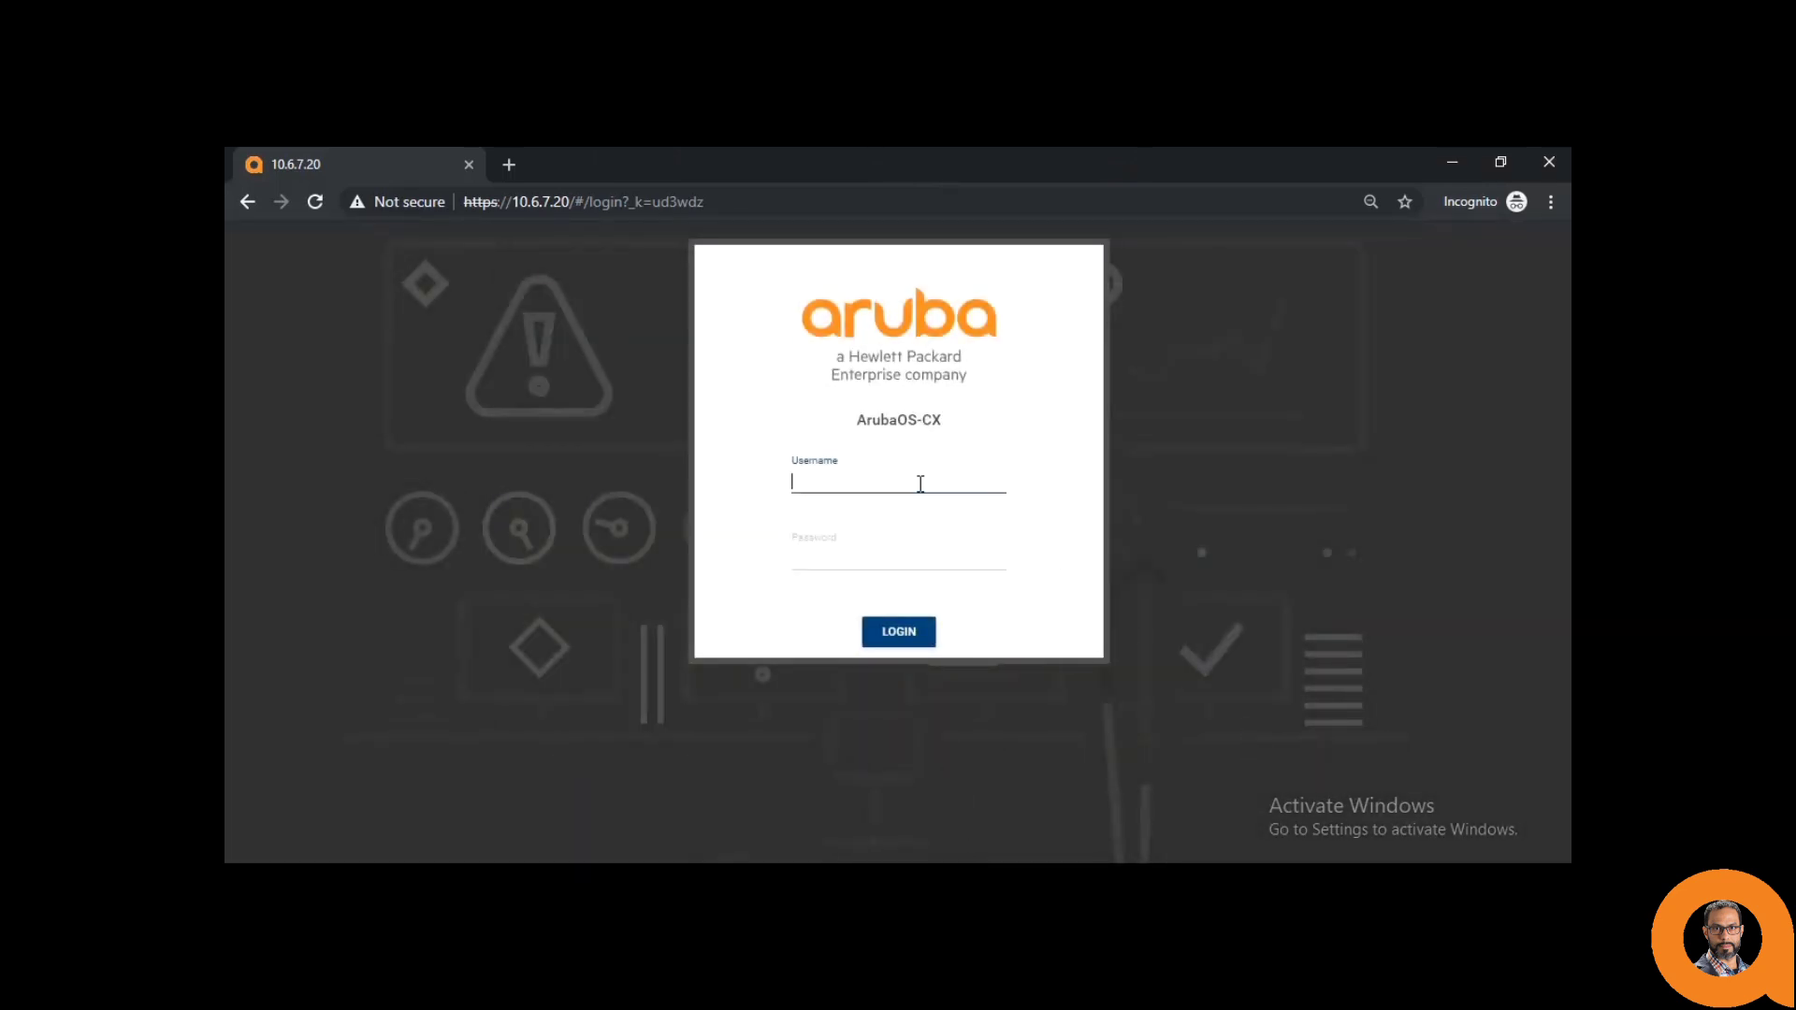
type("admin")
key("Tab")
type("a")
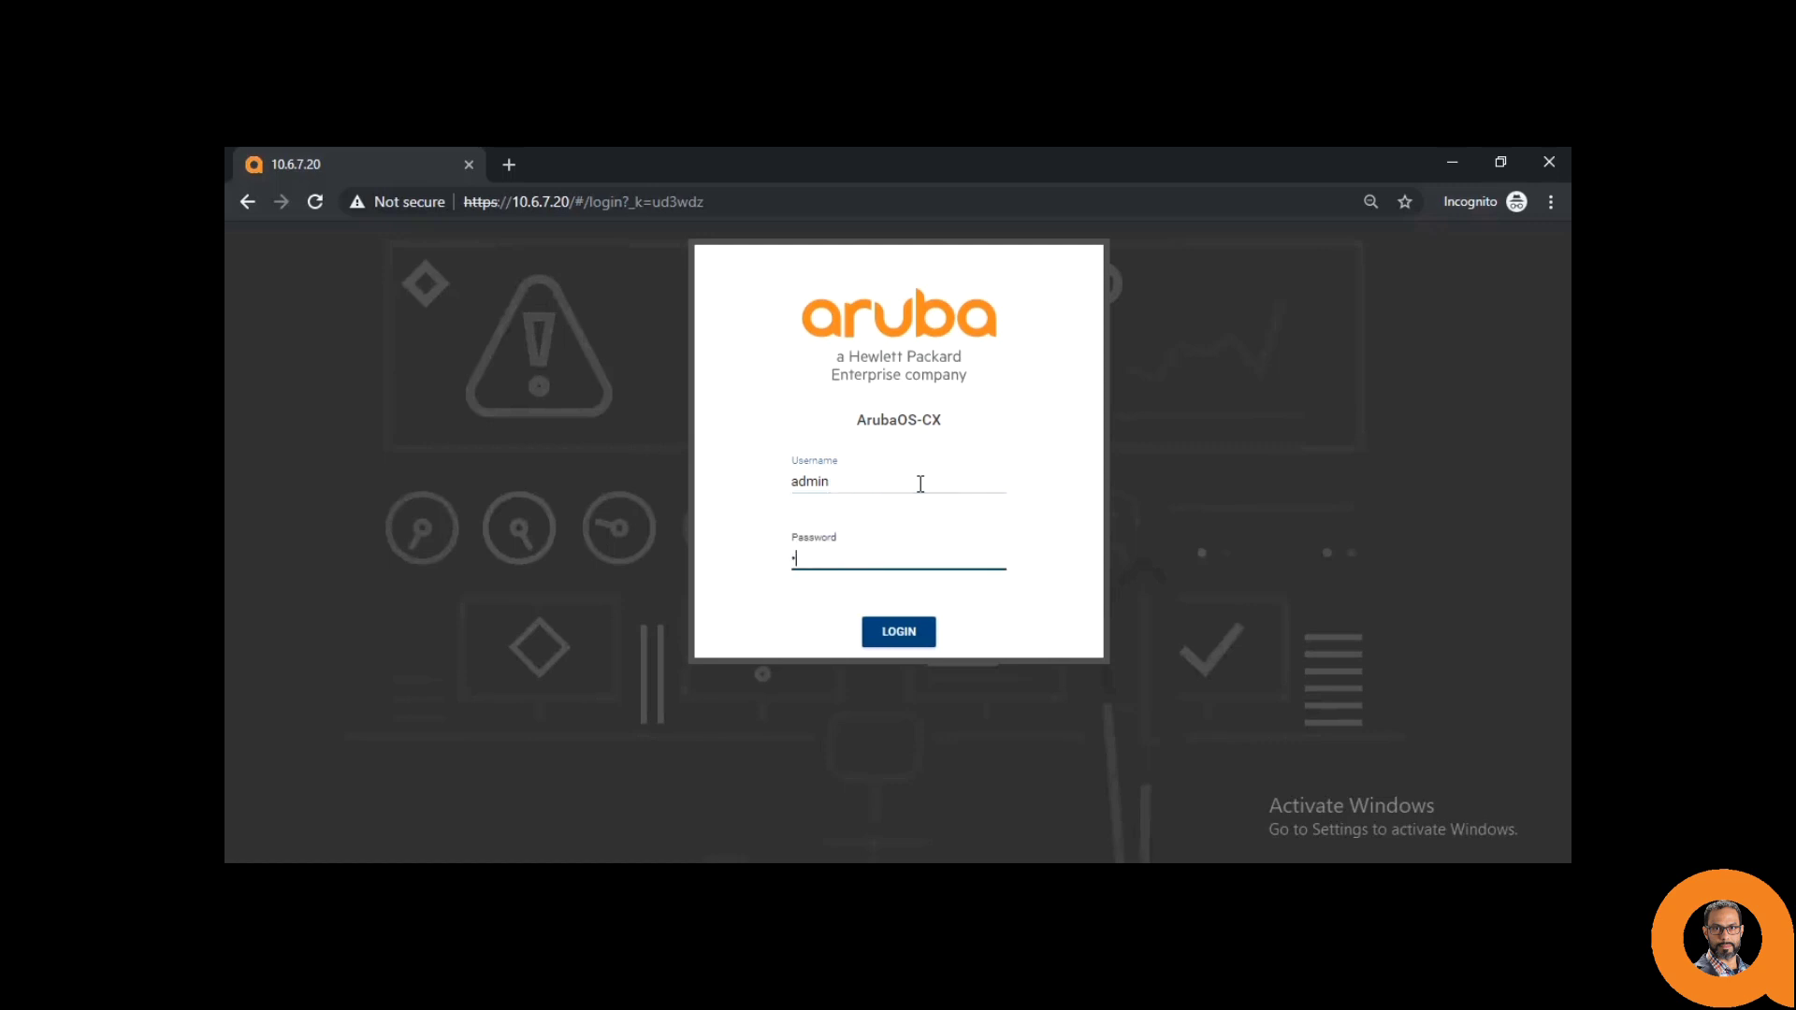
key("Return")
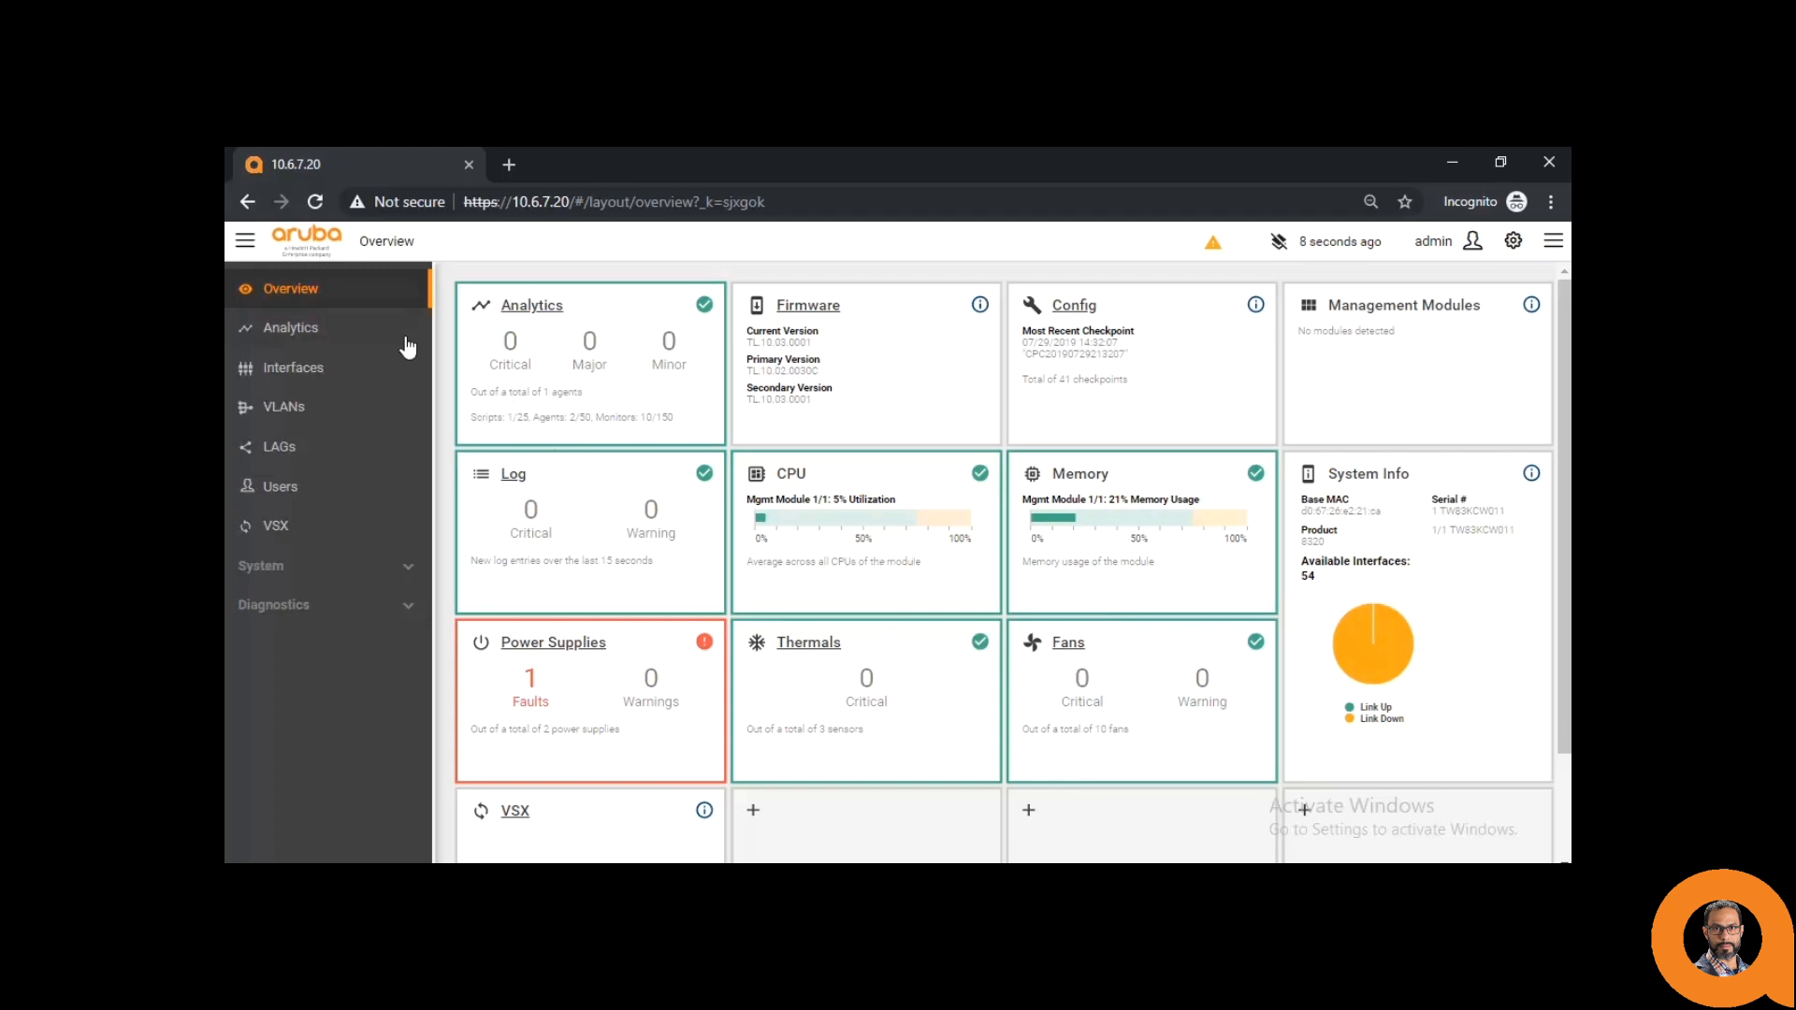
- From Analytics, browse Solution Exchange scripts and accept the licence to view all 52 scripts
left_click(346, 333)
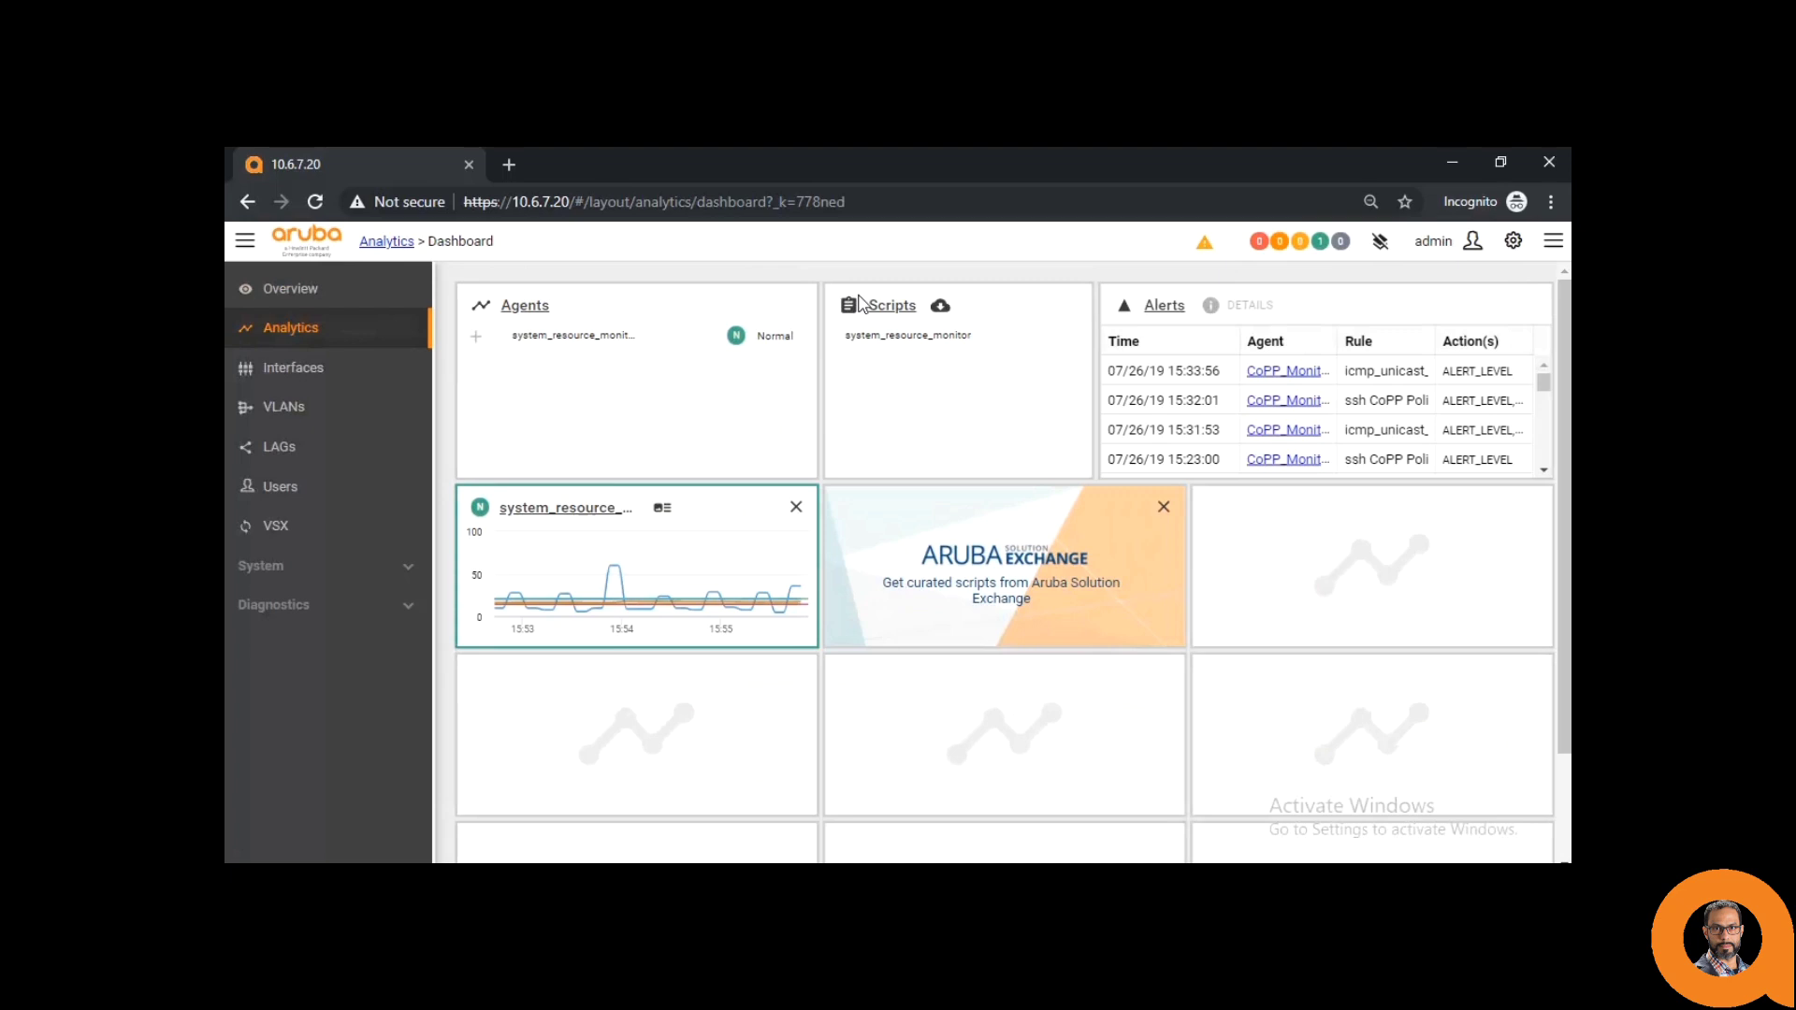
left_click(940, 308)
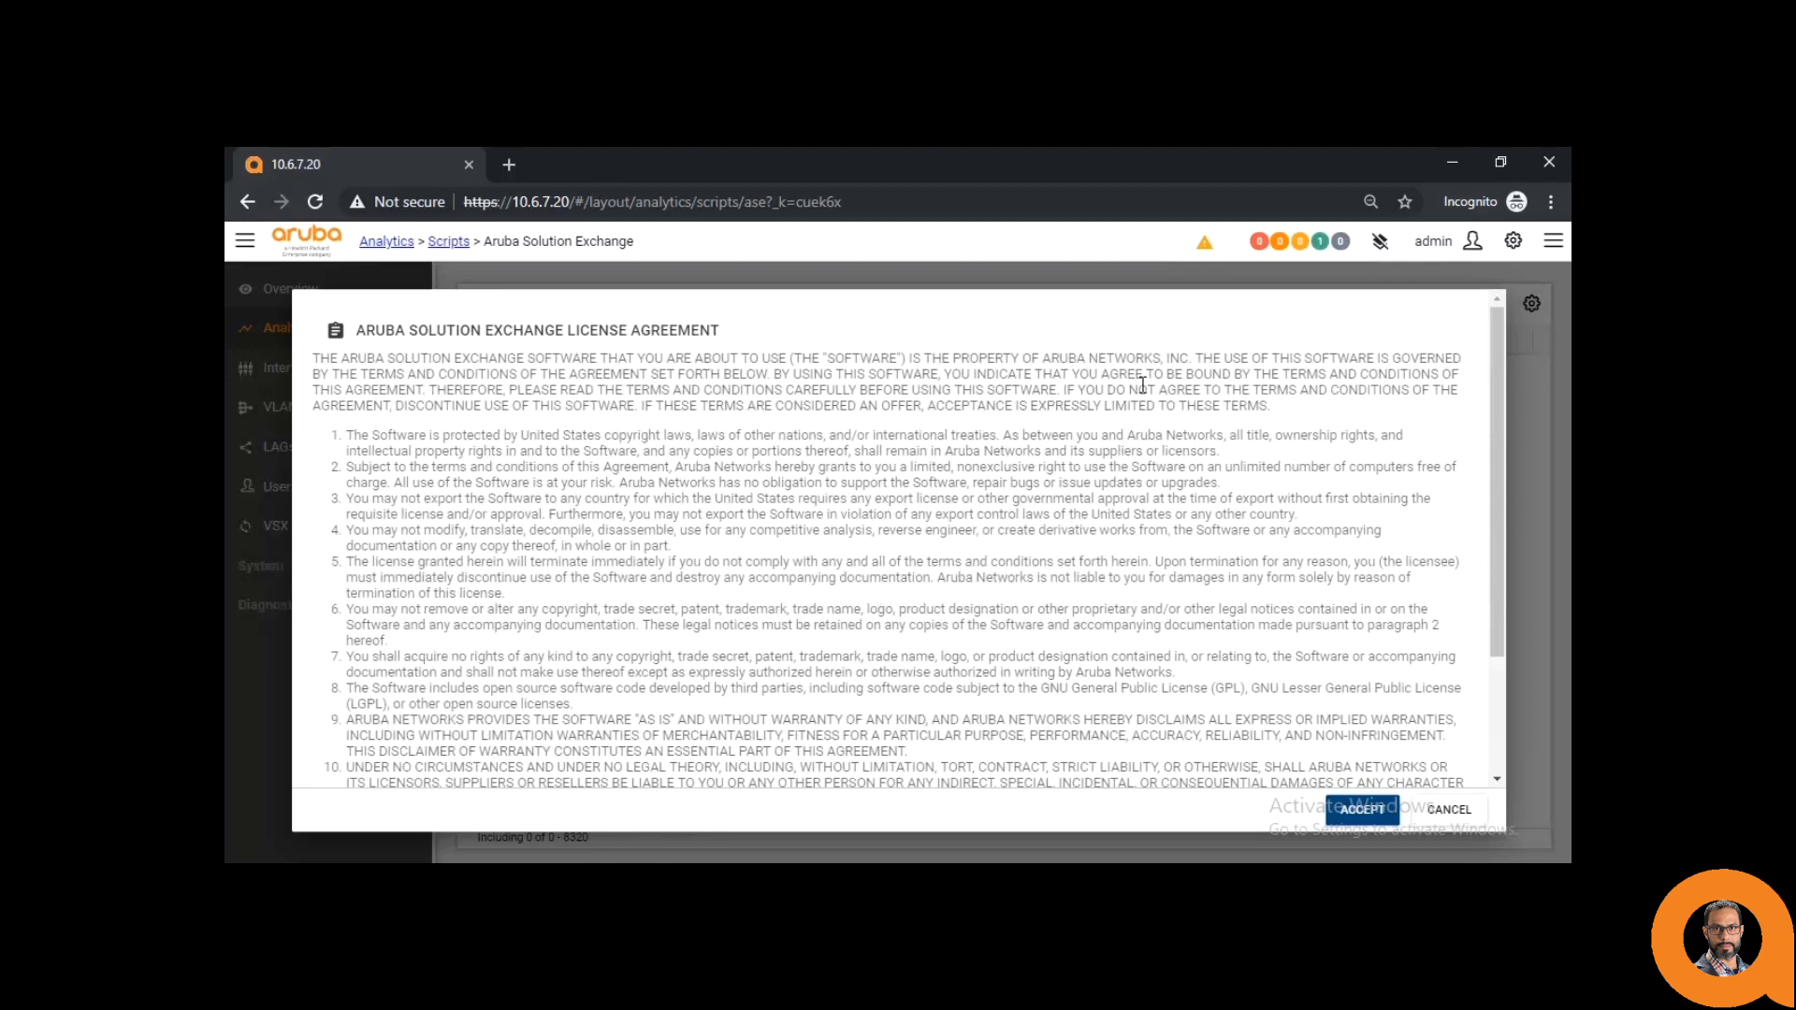
left_click(1360, 817)
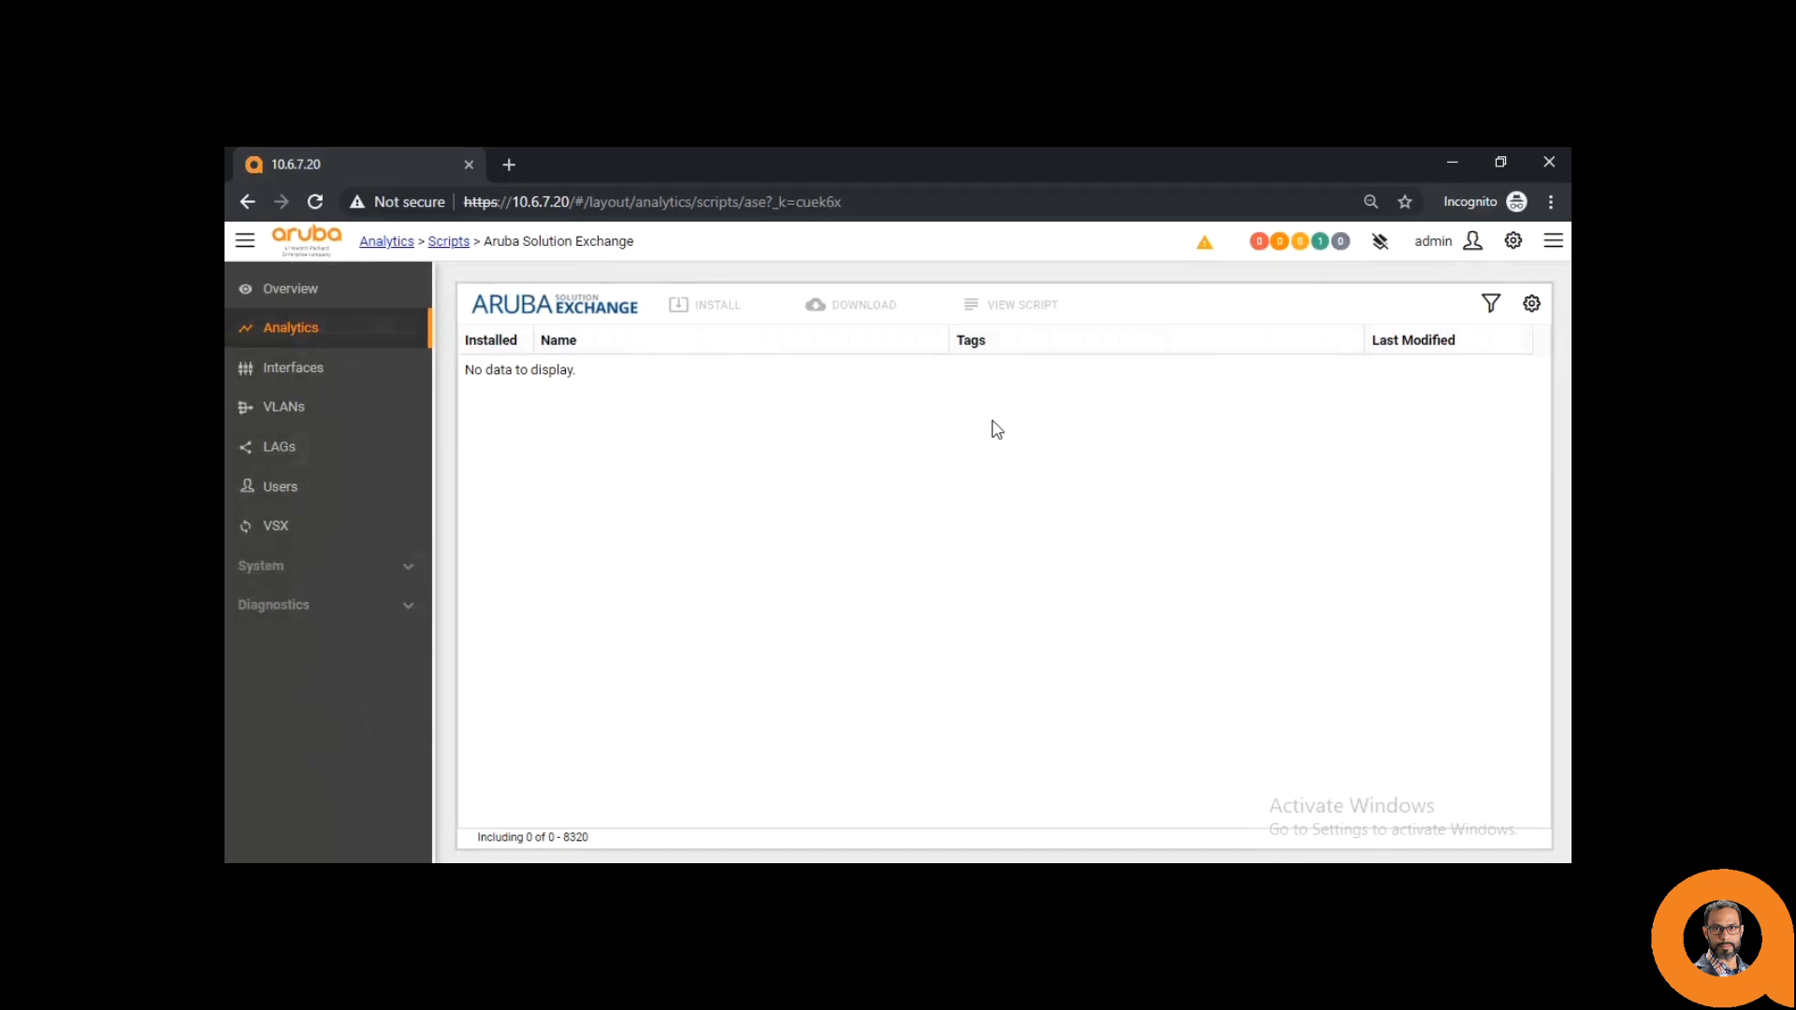
scroll(997, 429, "down", 6)
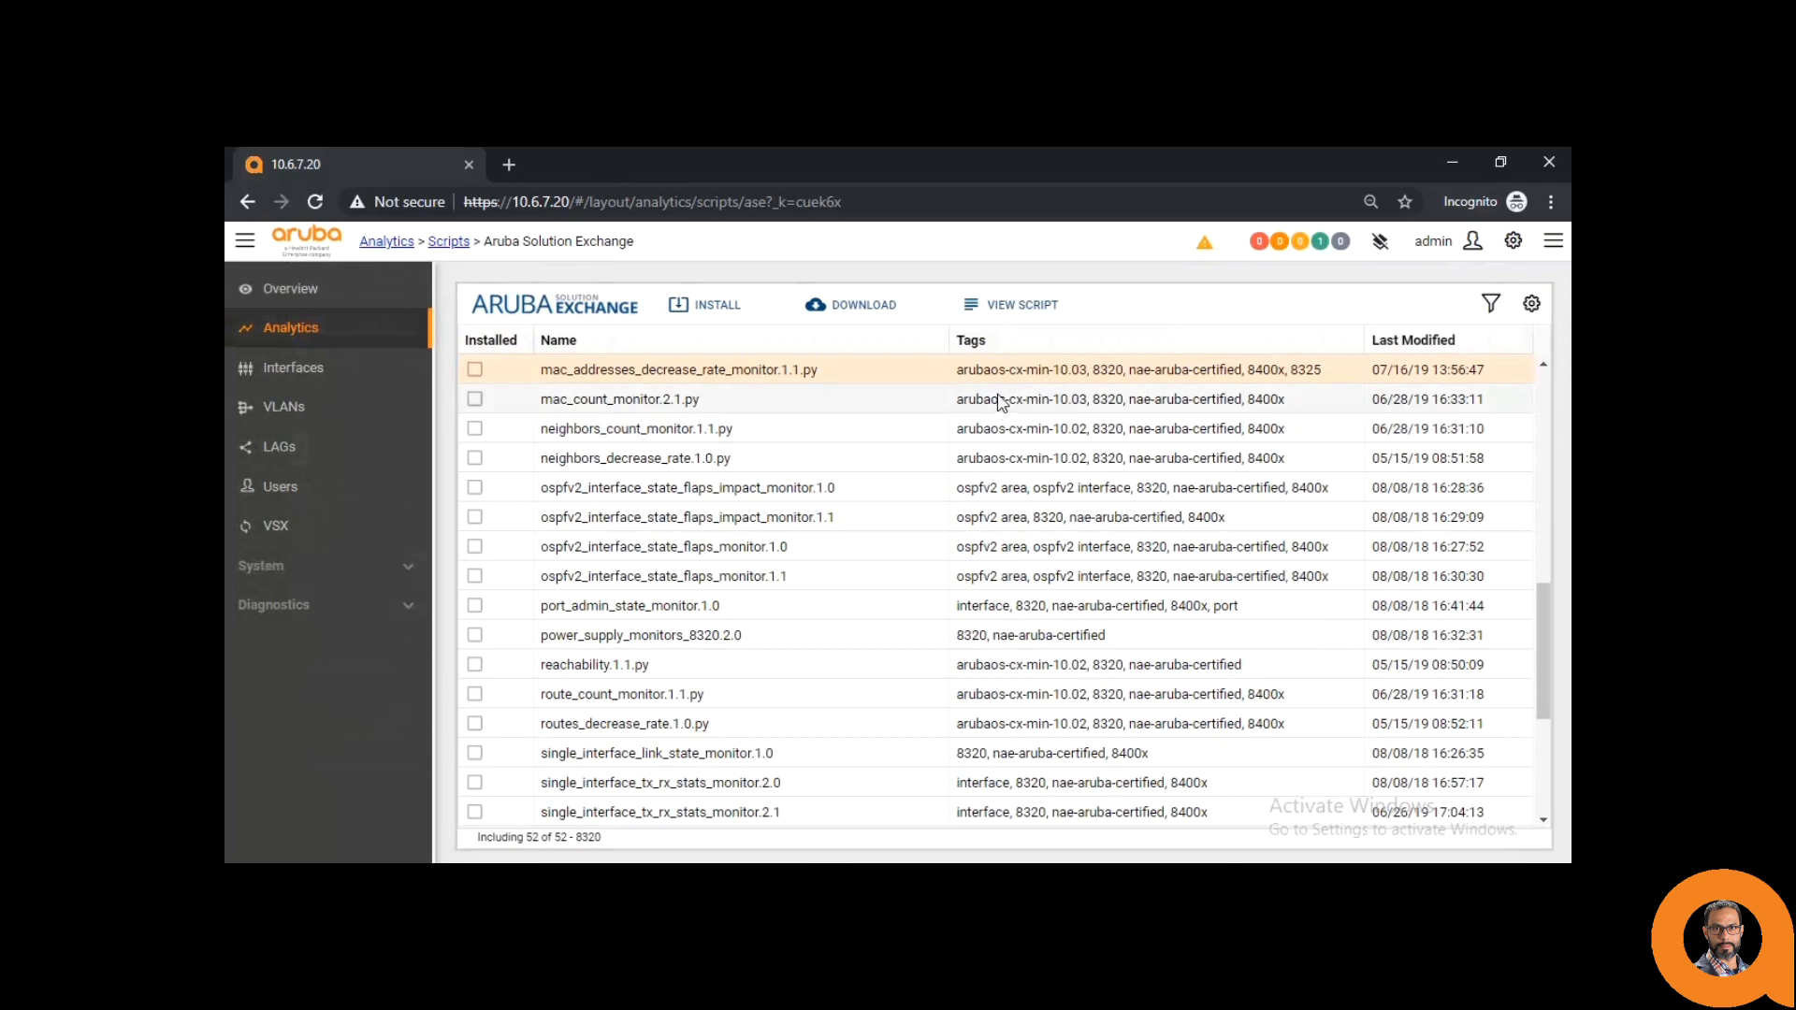
scroll(802, 443, "up", 8)
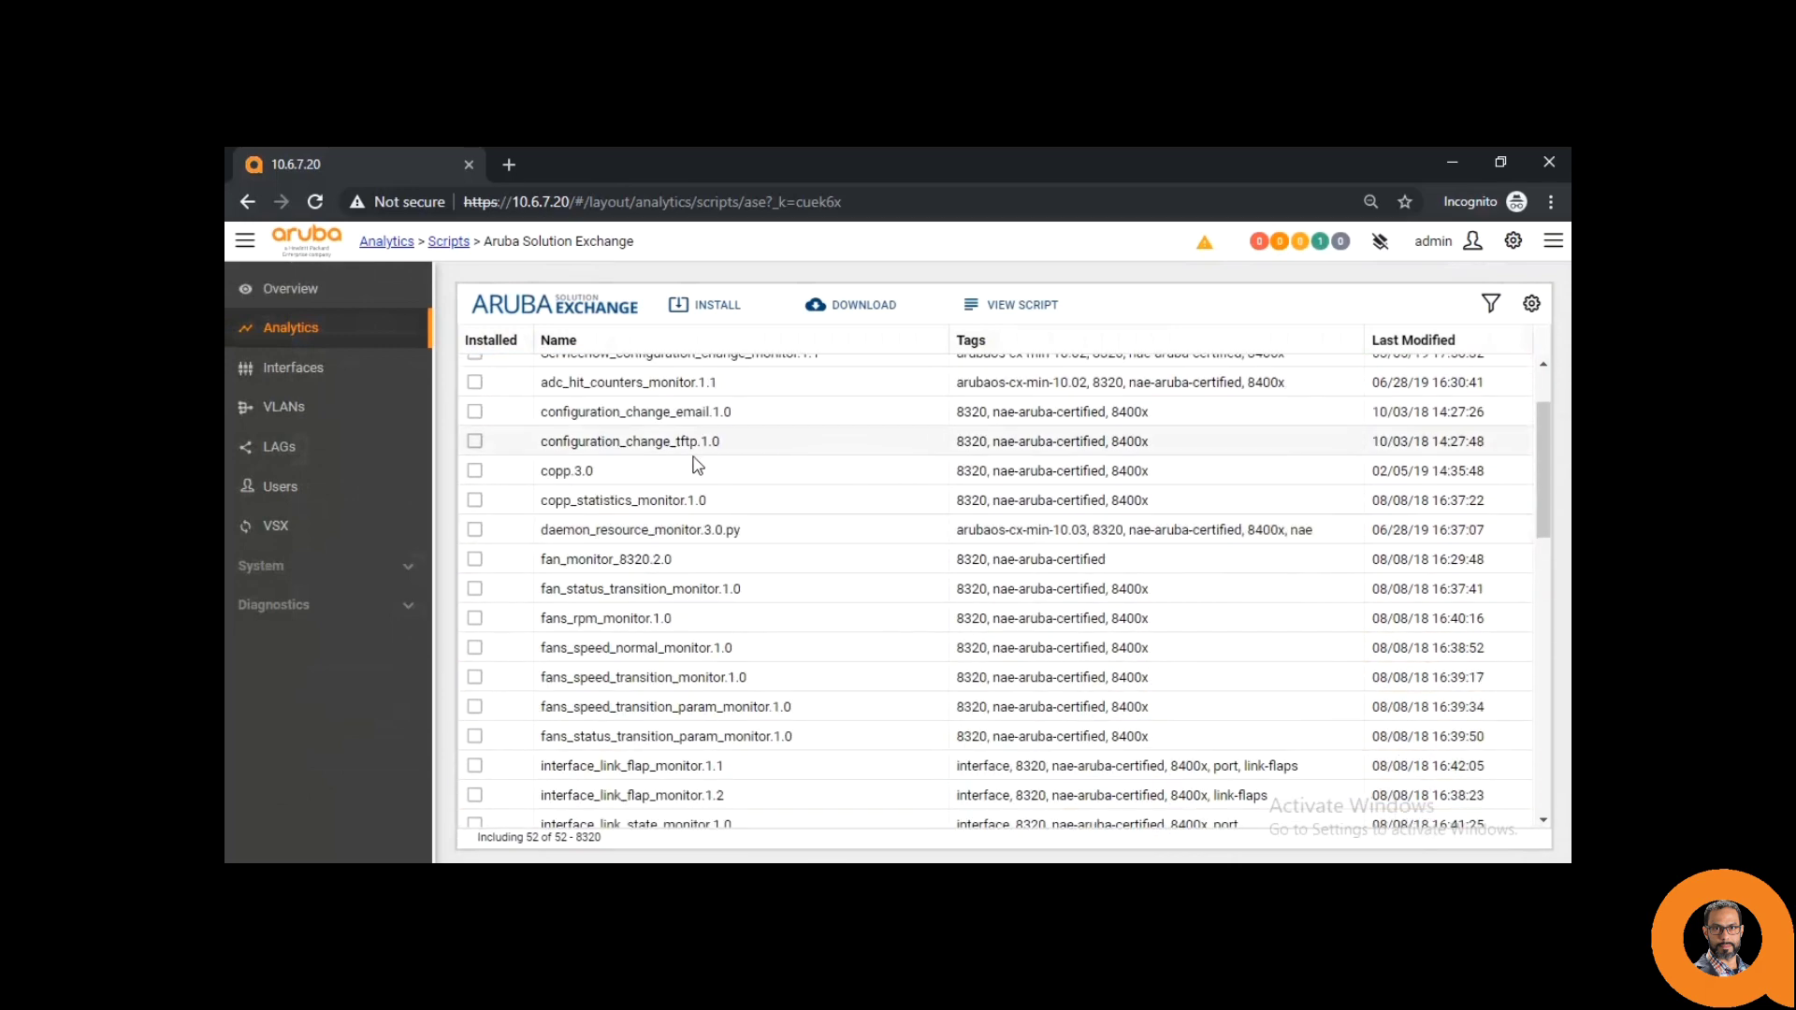
- Install and confirm the copp.3.0 script, then select copp on the switch's Scripts page
left_click(690, 468)
left_click(713, 308)
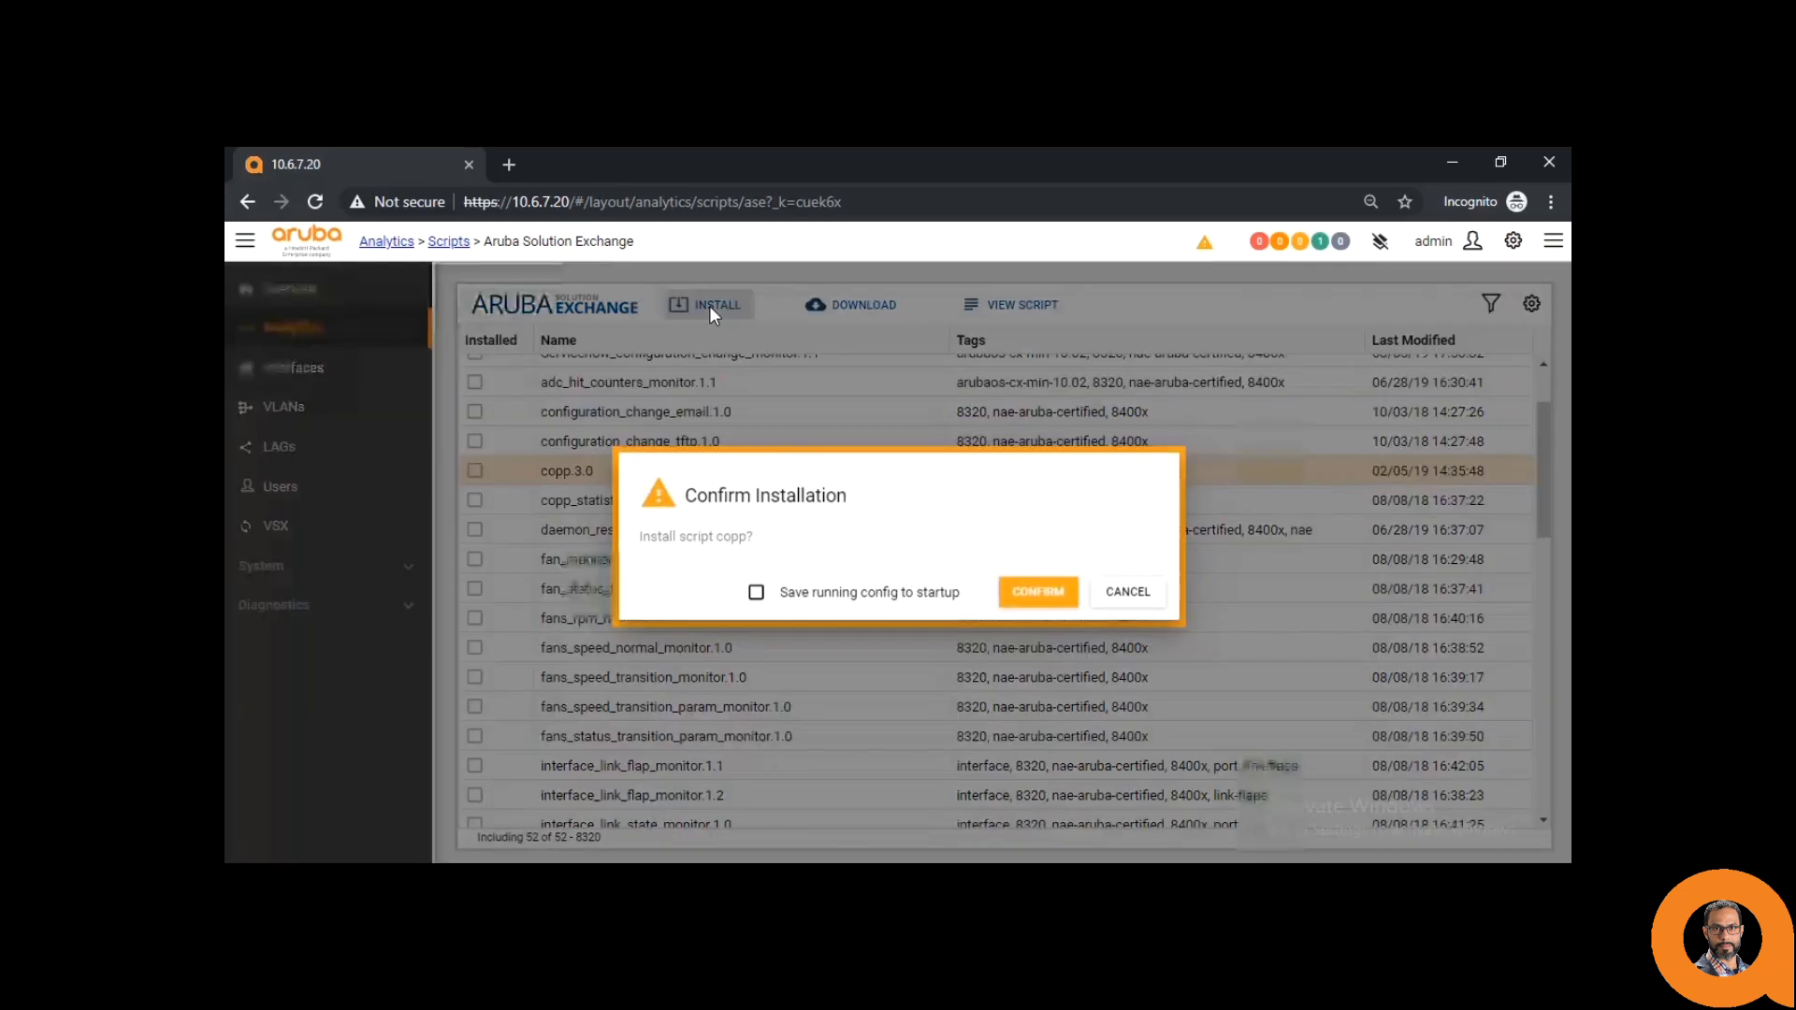
left_click(1032, 603)
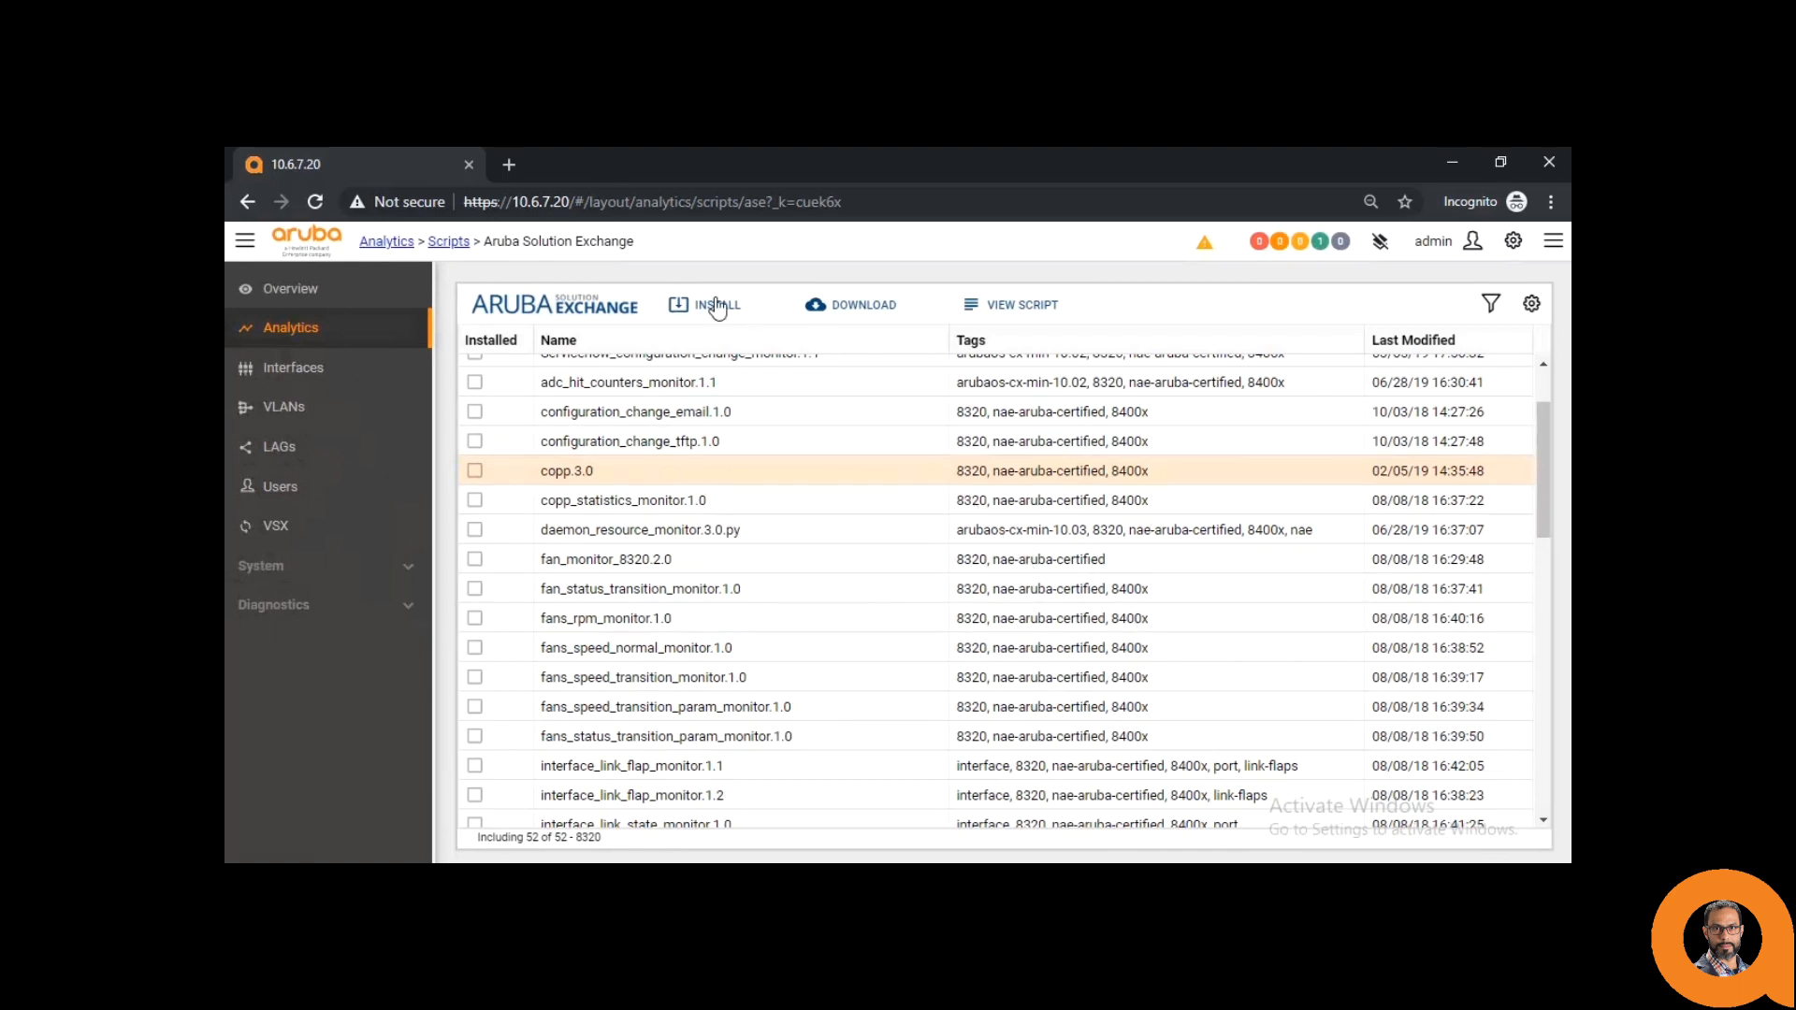
left_click(451, 241)
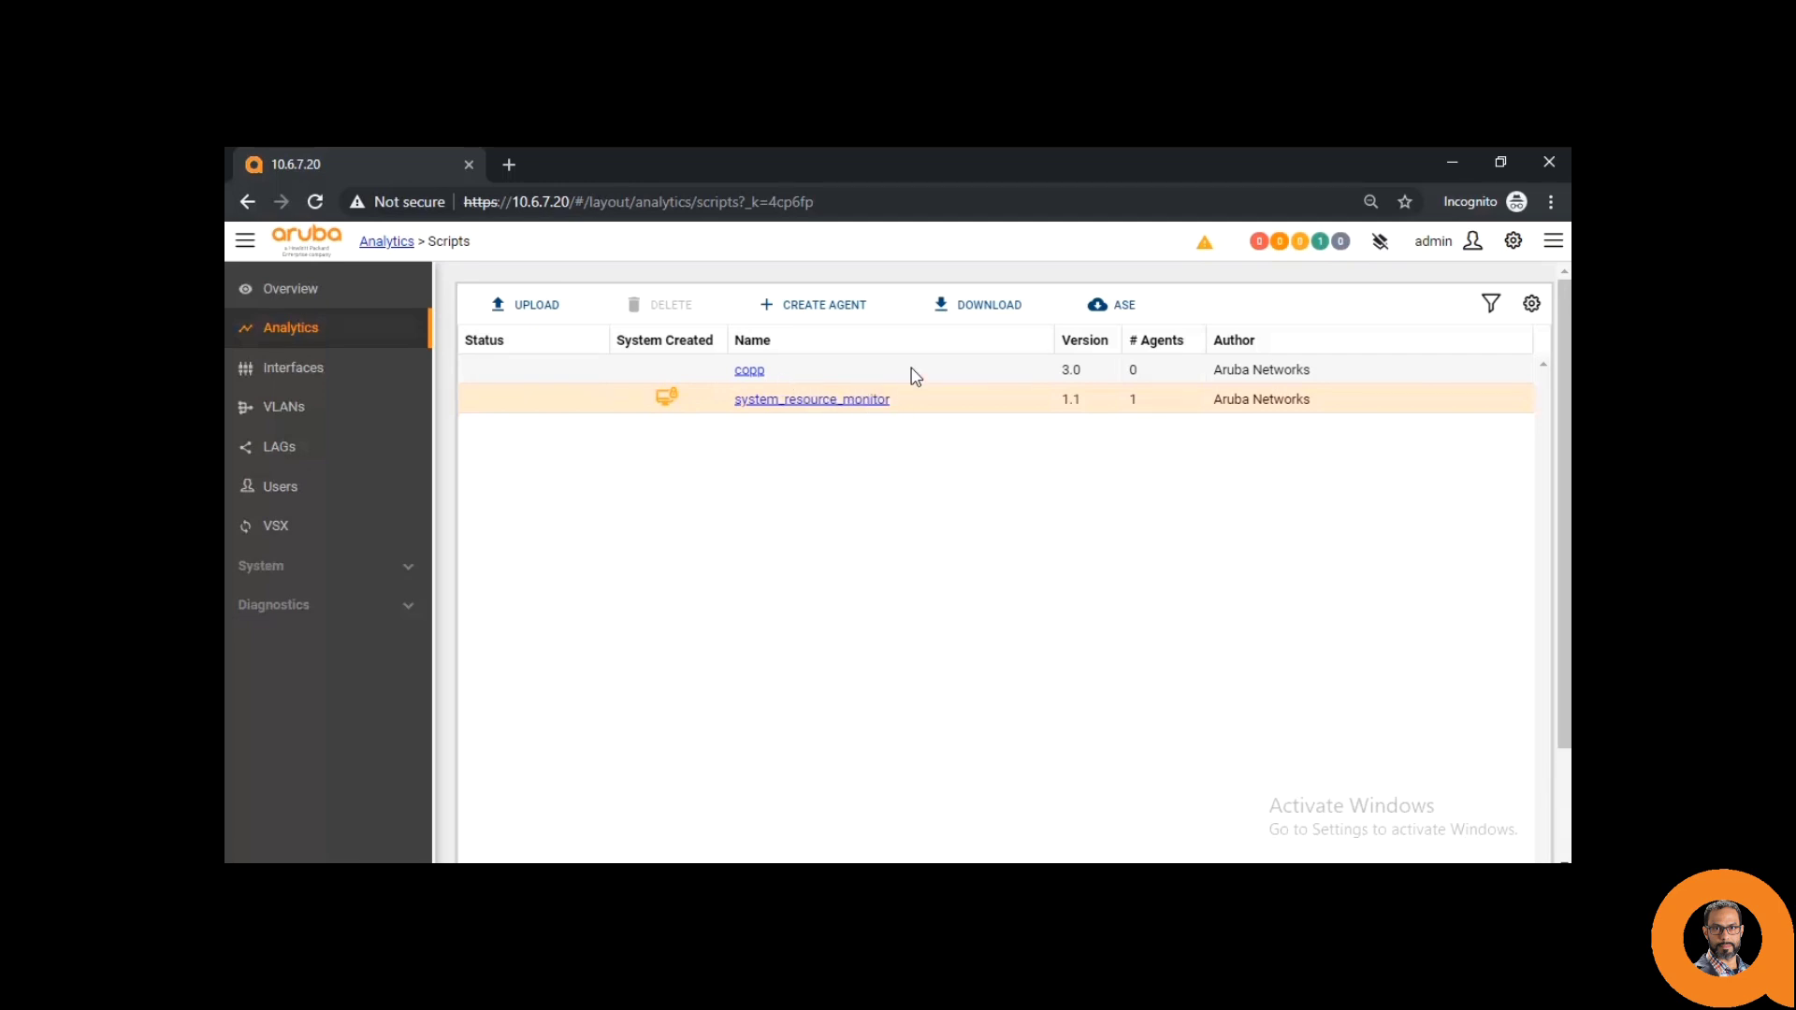
left_click(824, 375)
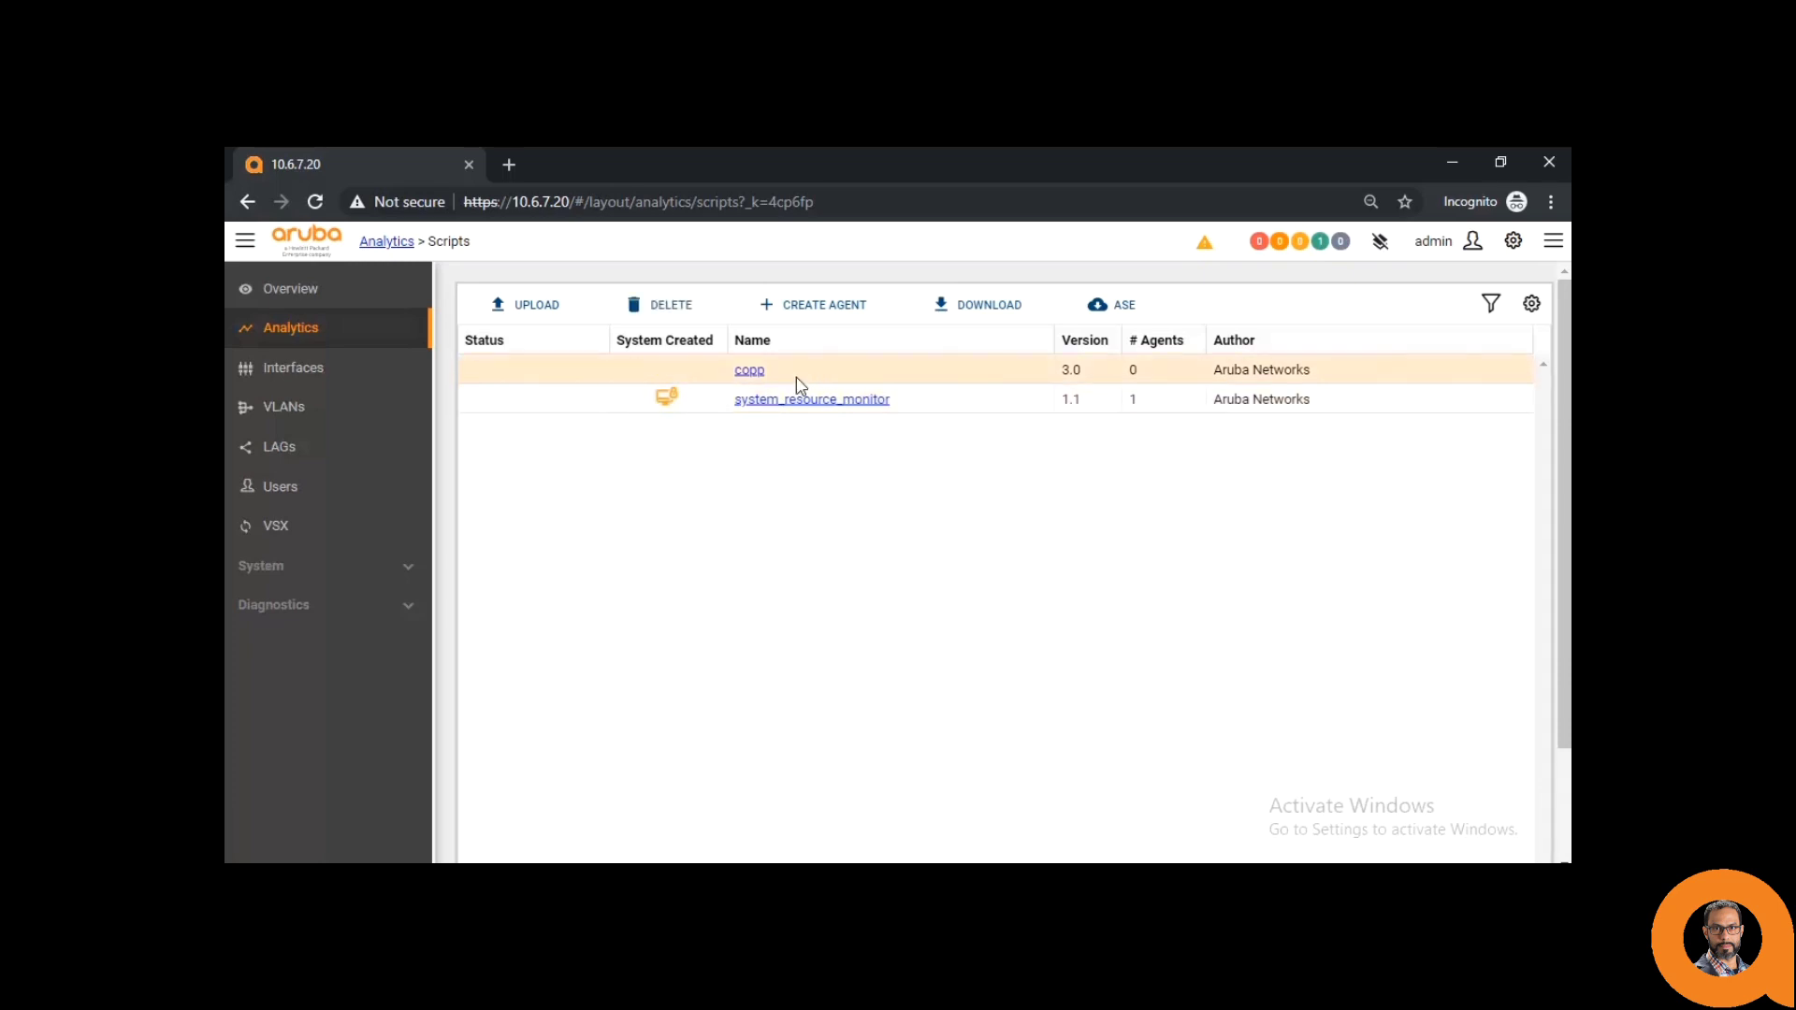
- Create agent CoPP3_MOnitor from copp with both tolerance values left at 0
left_click(818, 311)
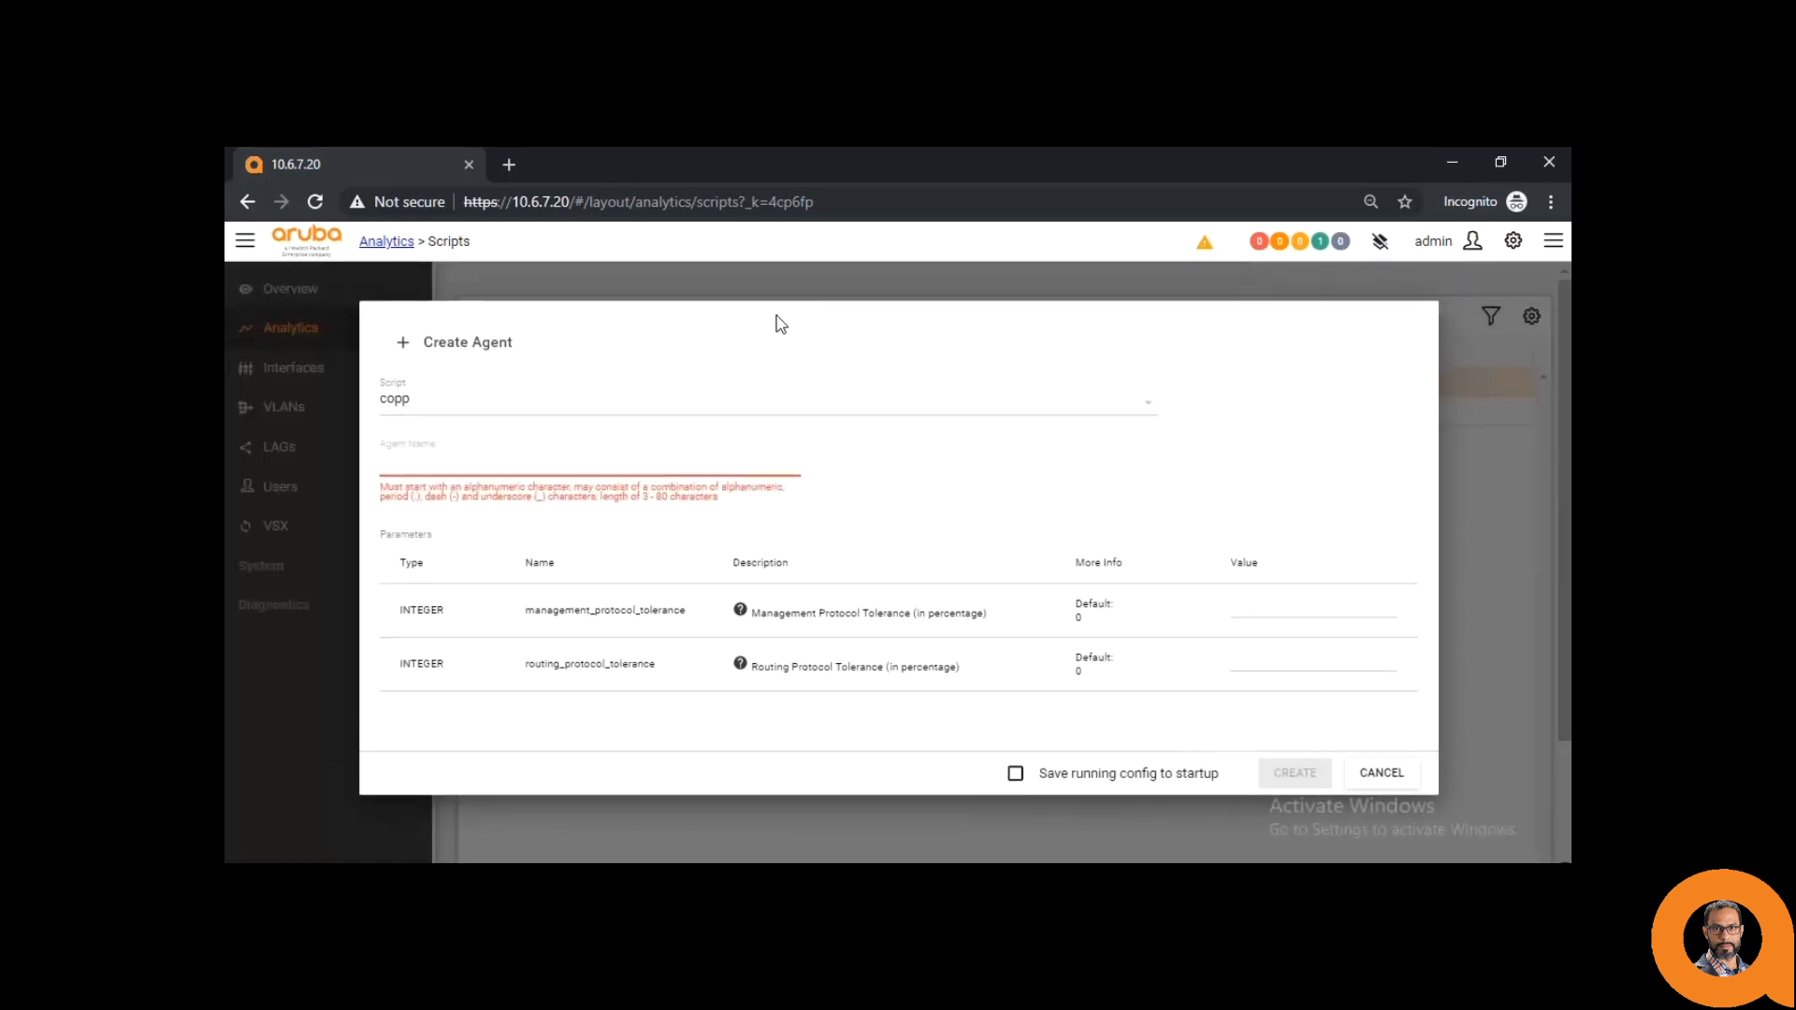
left_click(505, 462)
type("CoP")
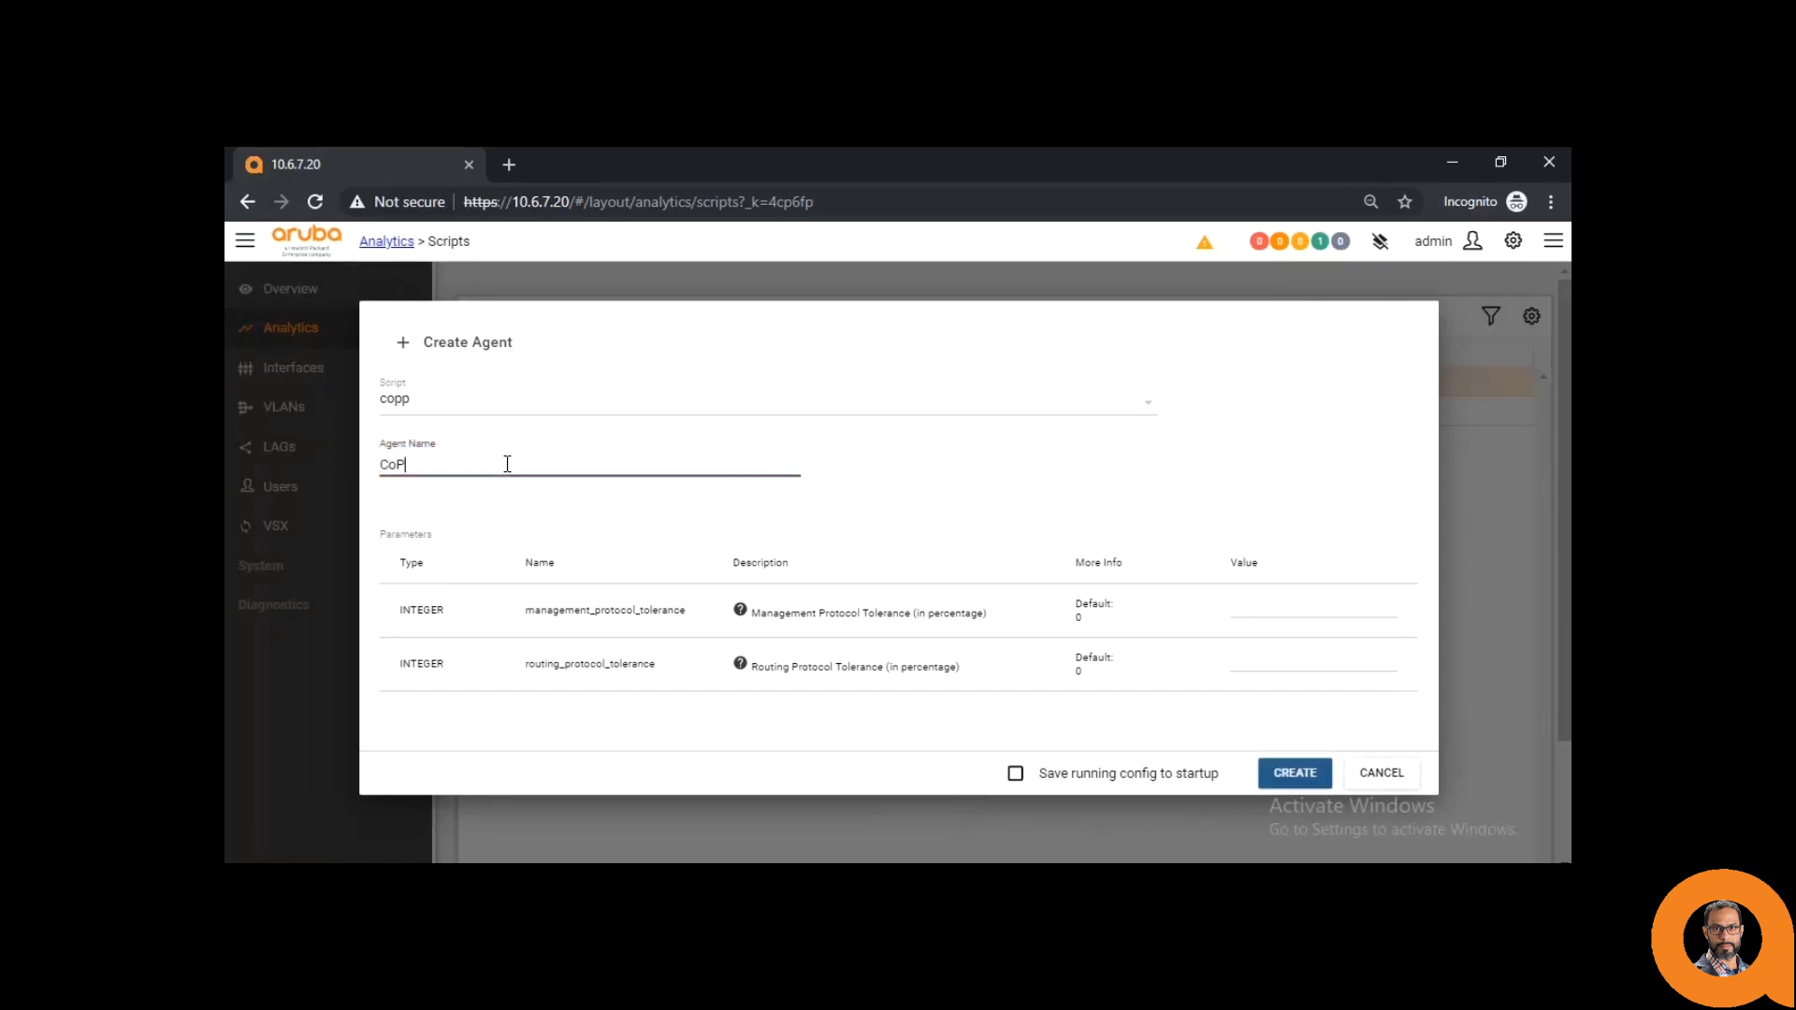
type("P3")
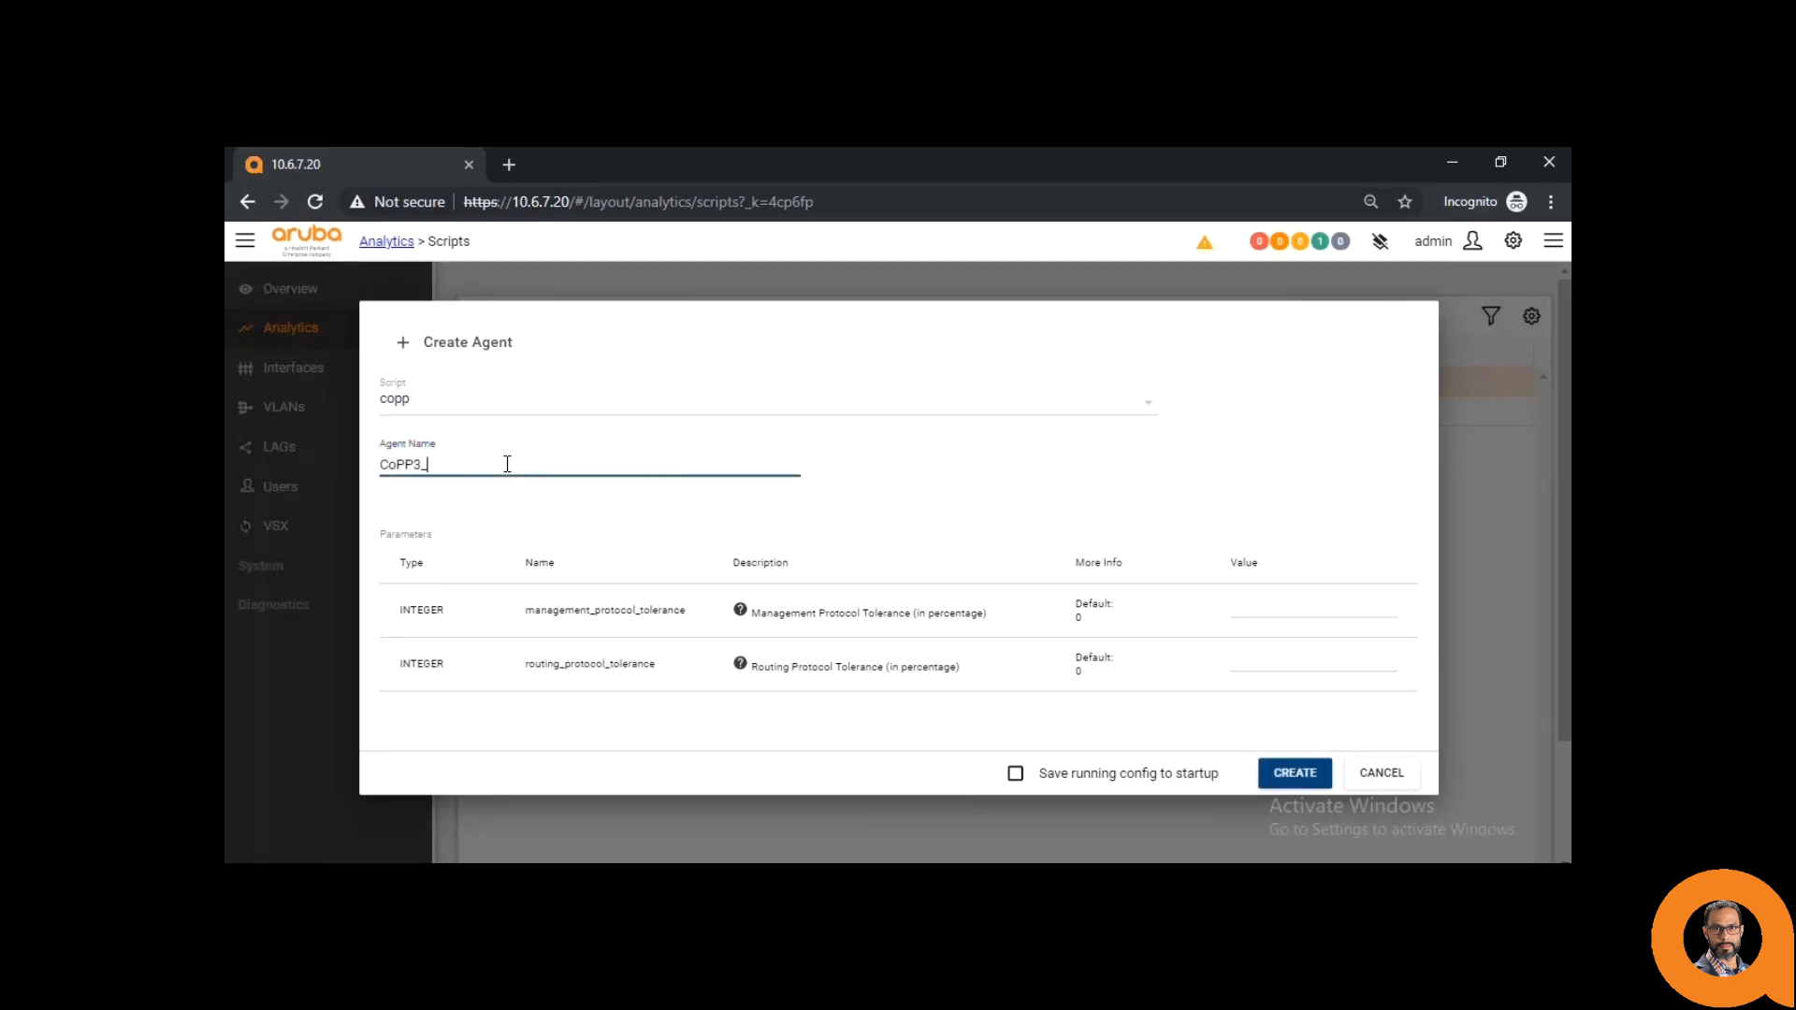
type("_MOnitor")
left_click(1265, 599)
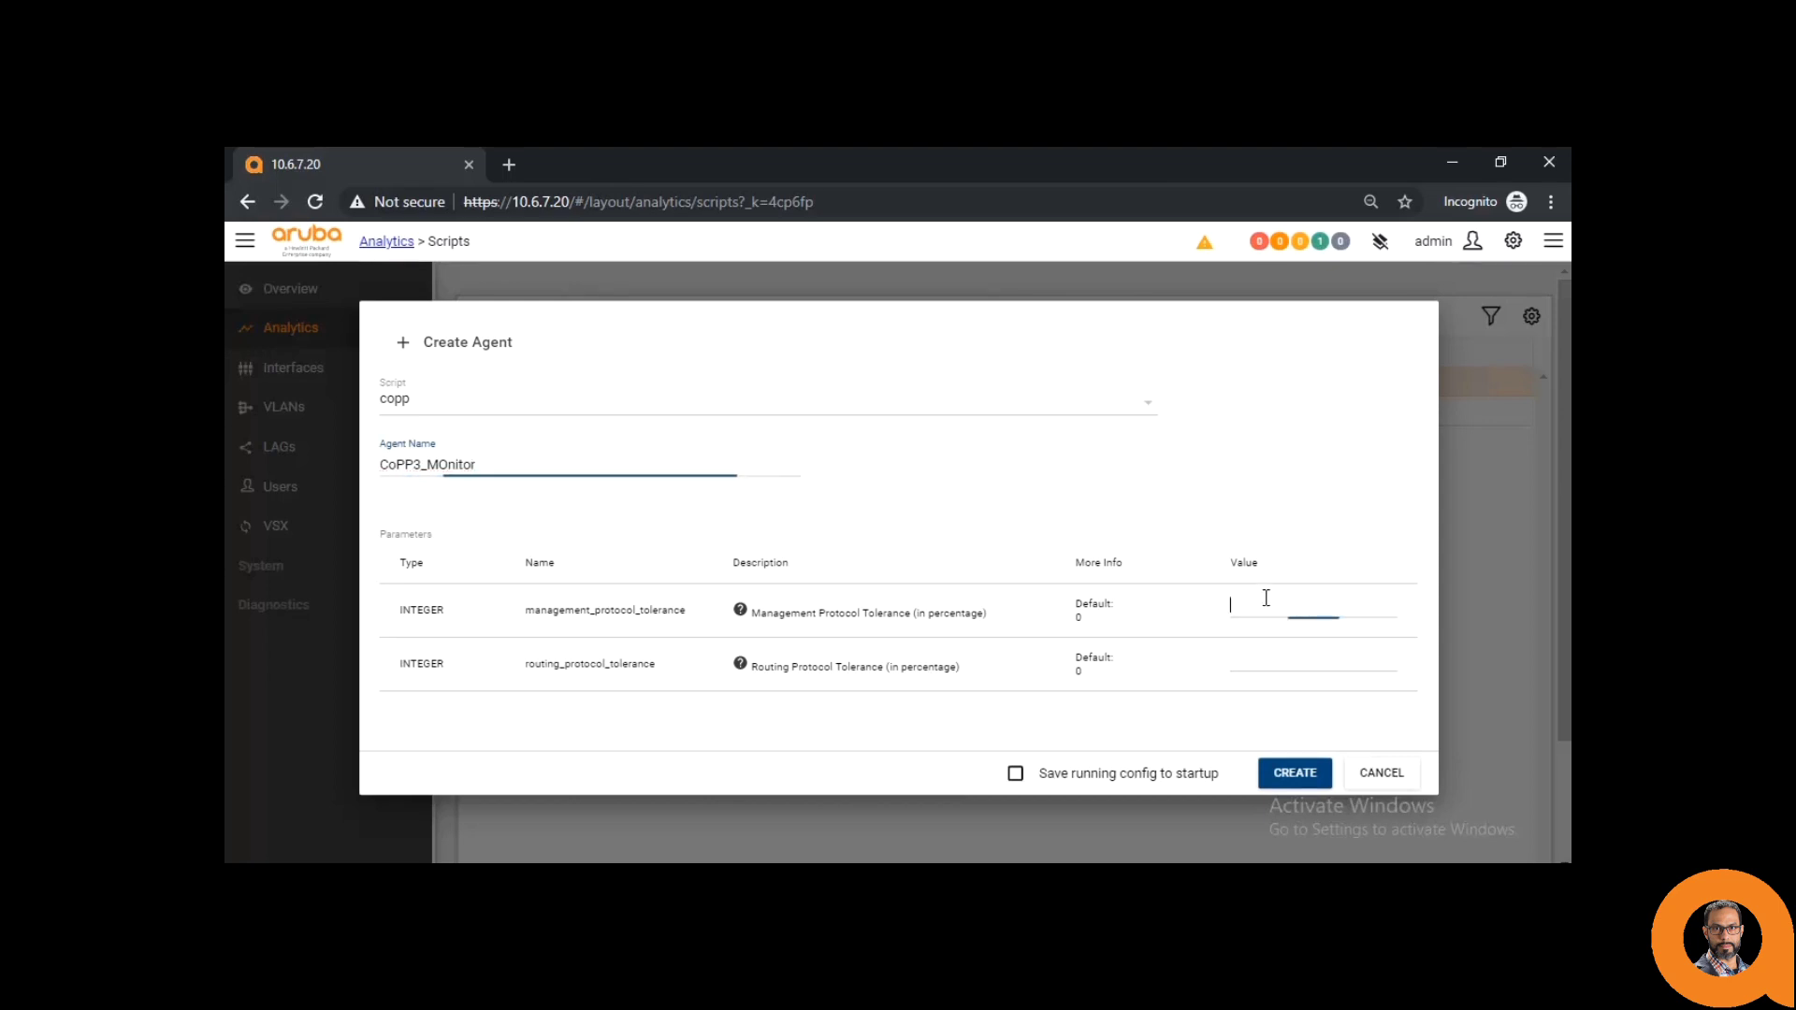
left_click(1253, 660)
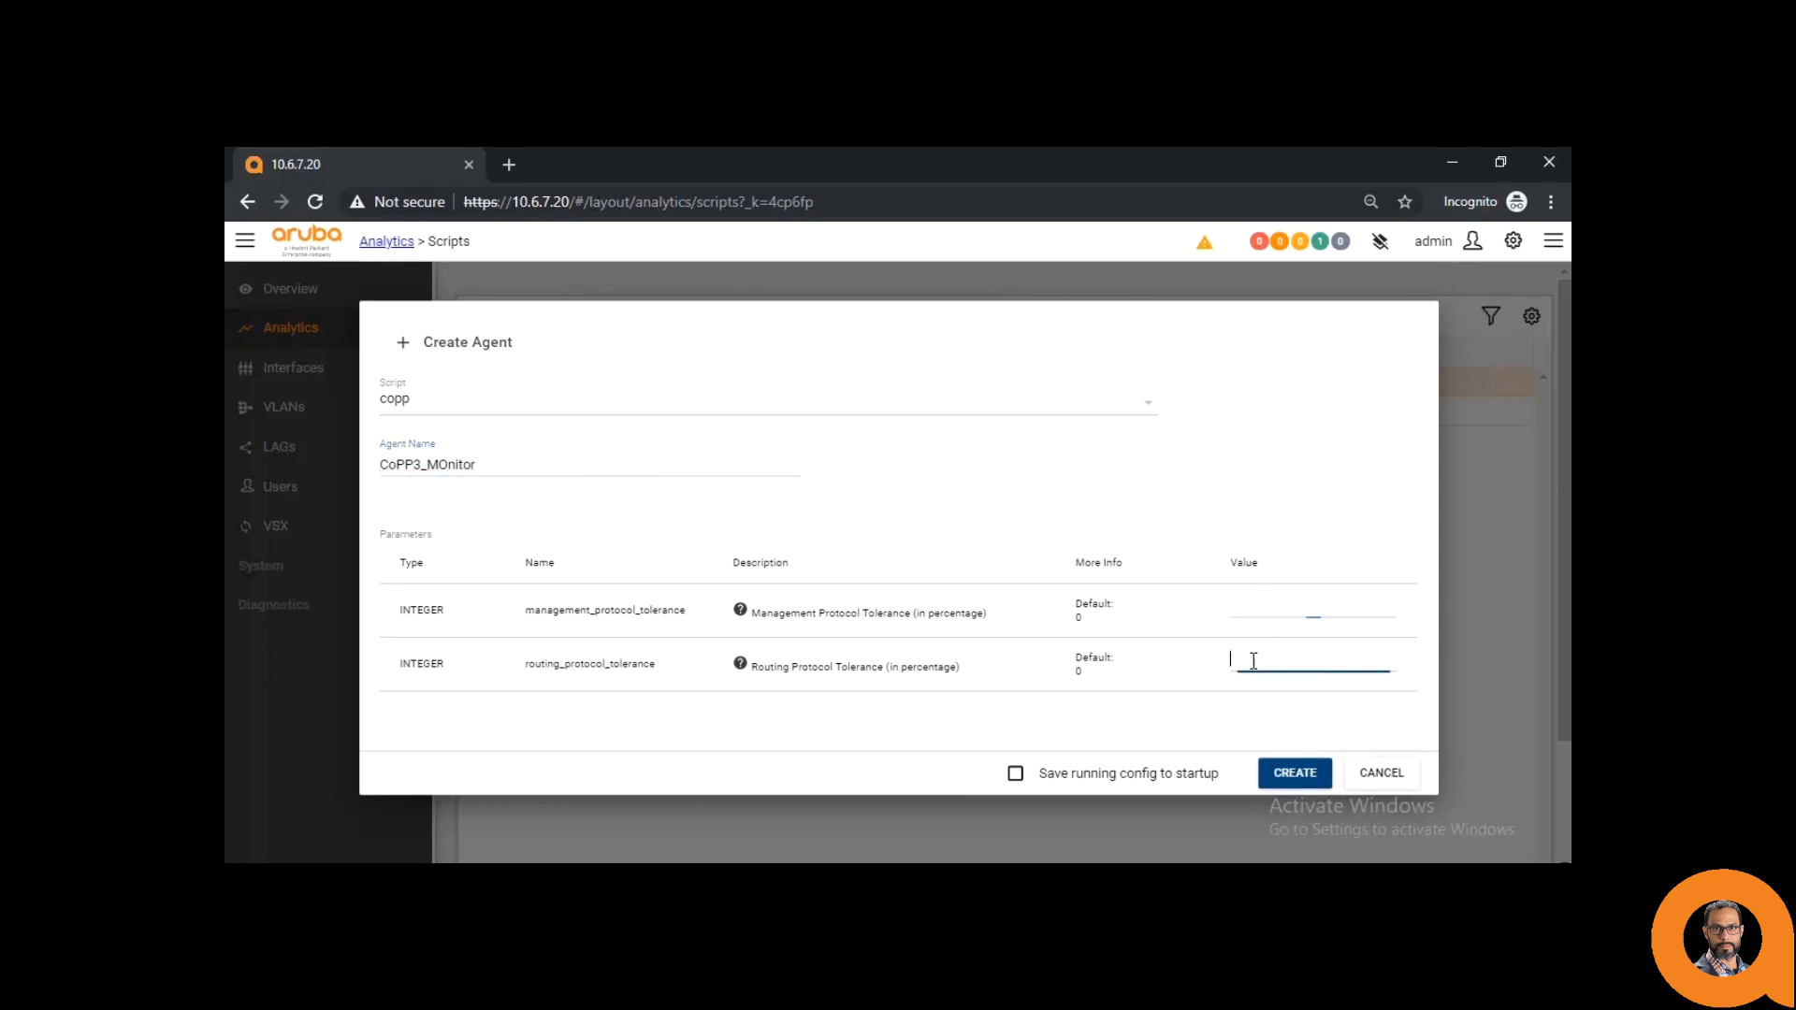
left_click(1082, 620)
double_click(1078, 670)
left_click(1284, 774)
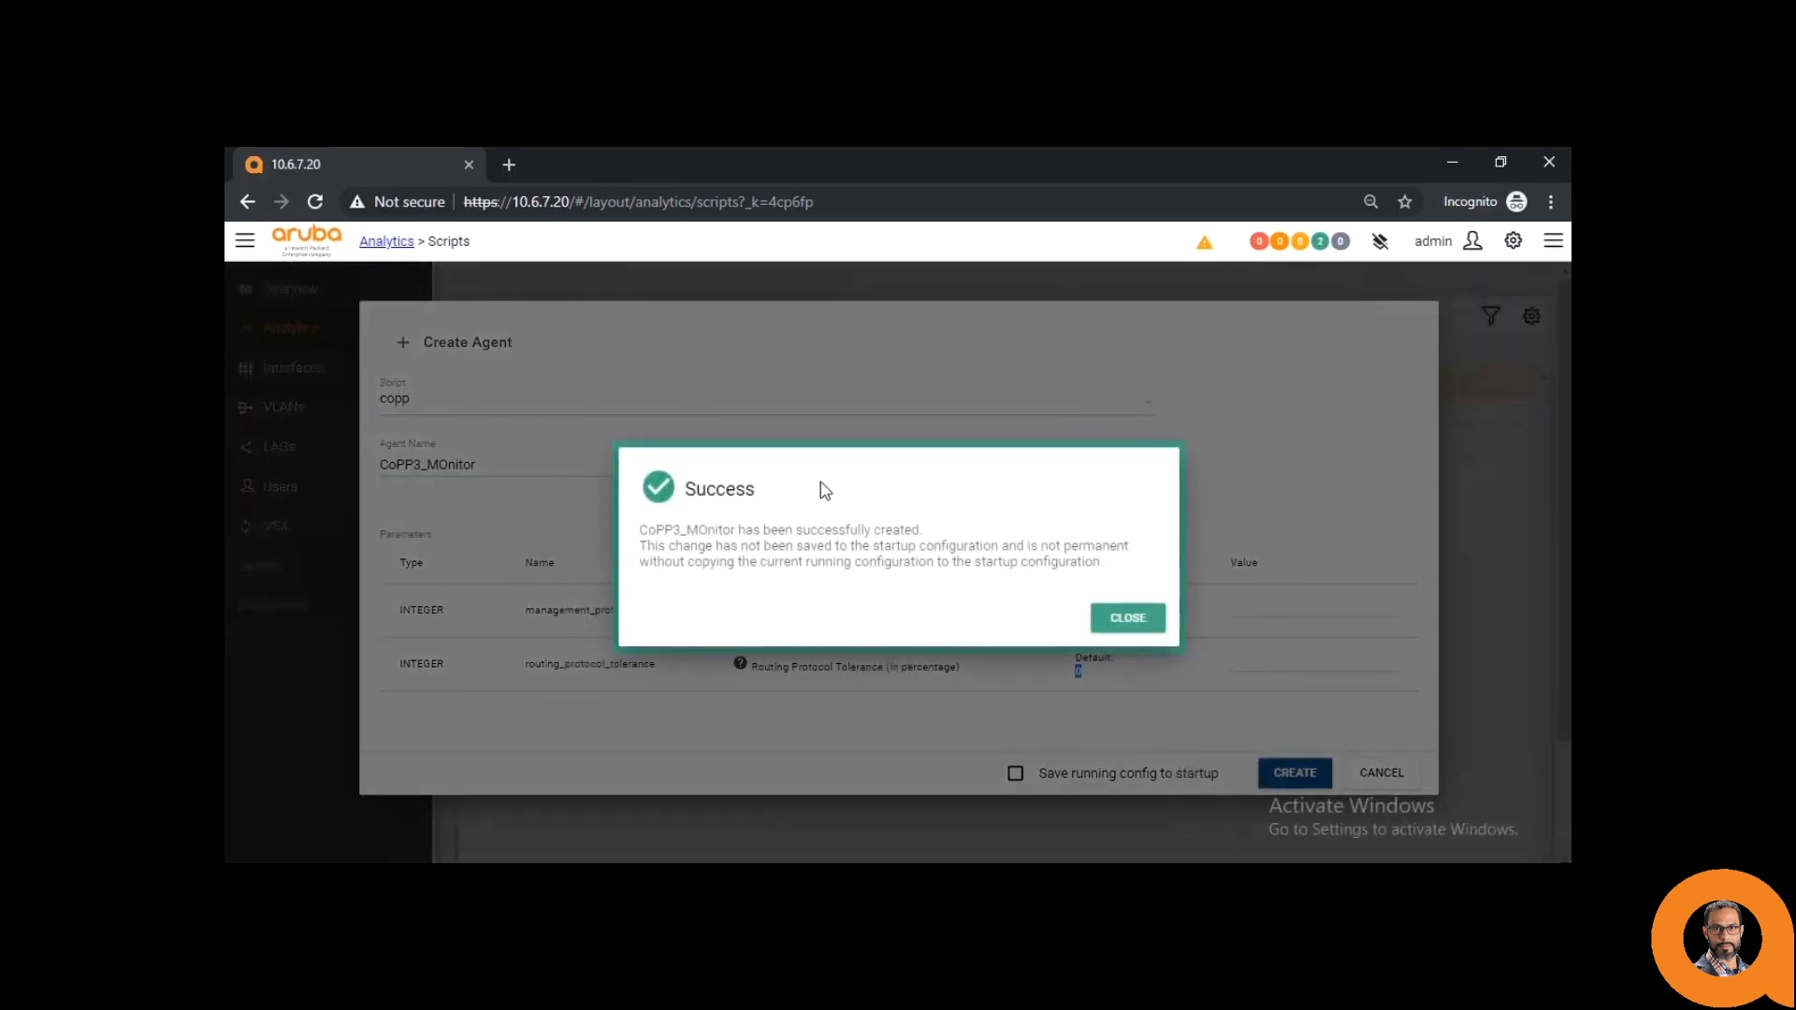
left_click(1122, 617)
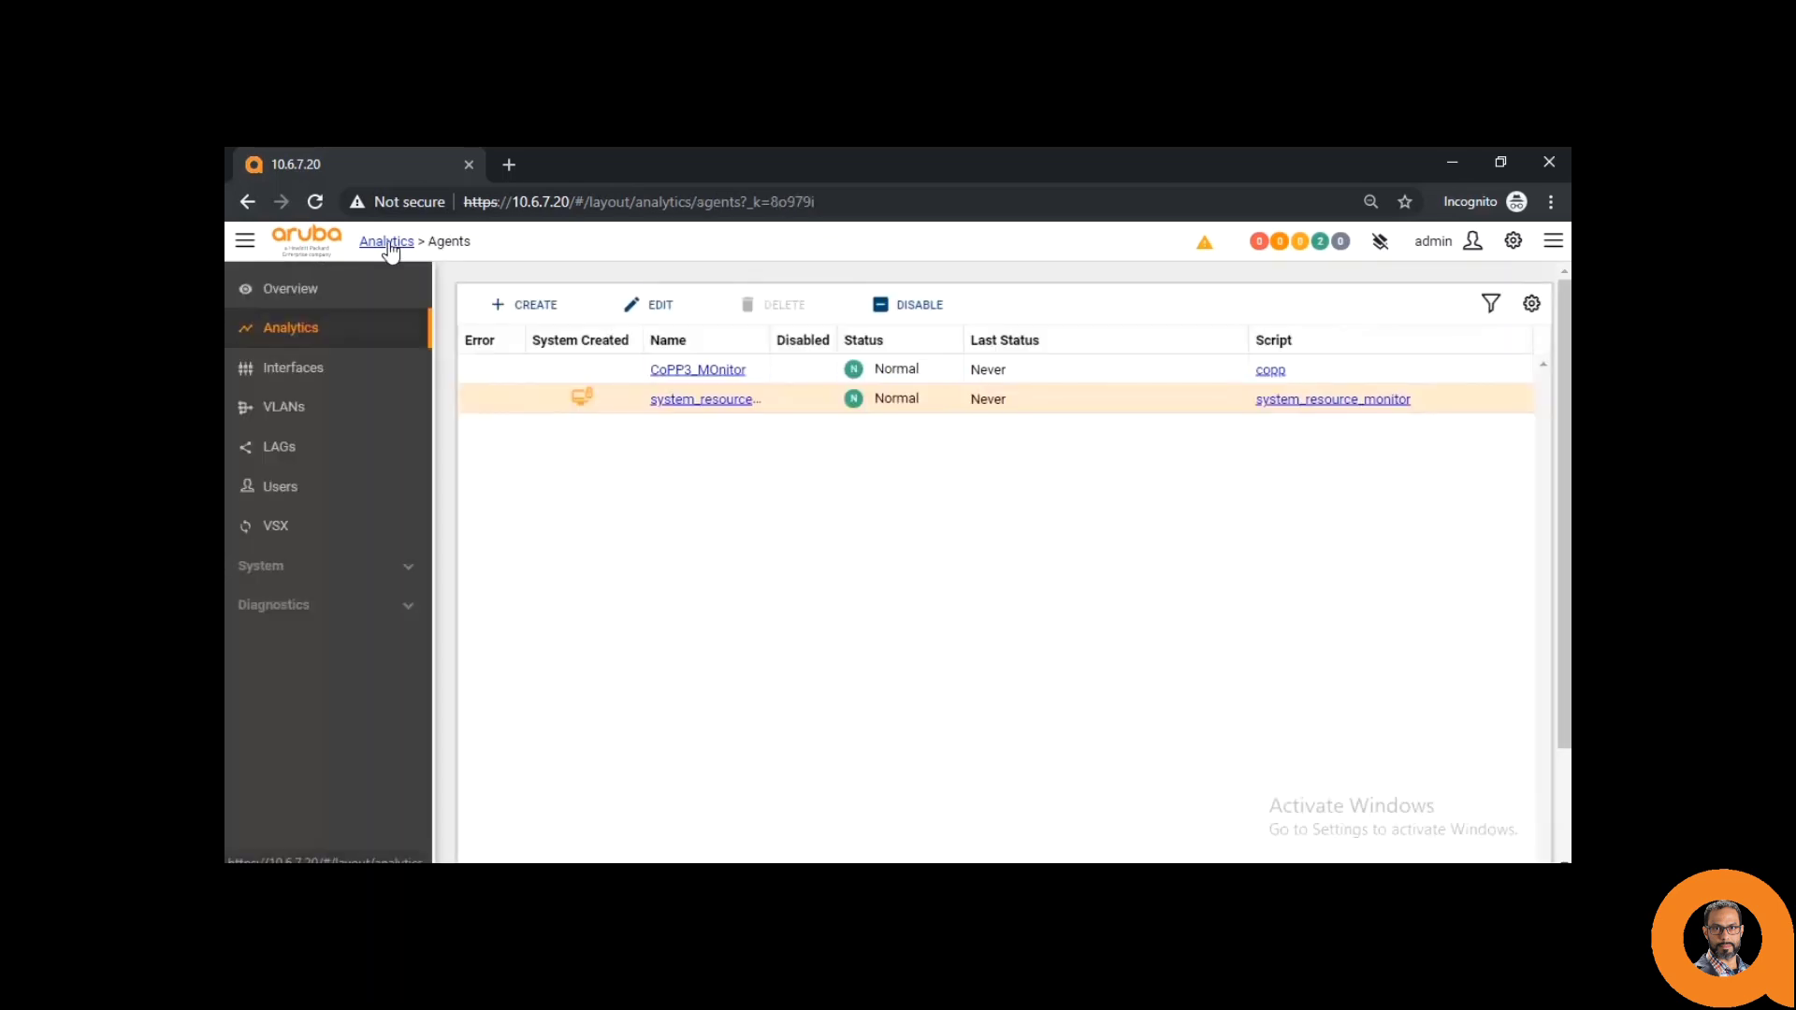
- Back on Analytics, add the CoPP3_MOnitor chart with + and open the agent's details
left_click(387, 243)
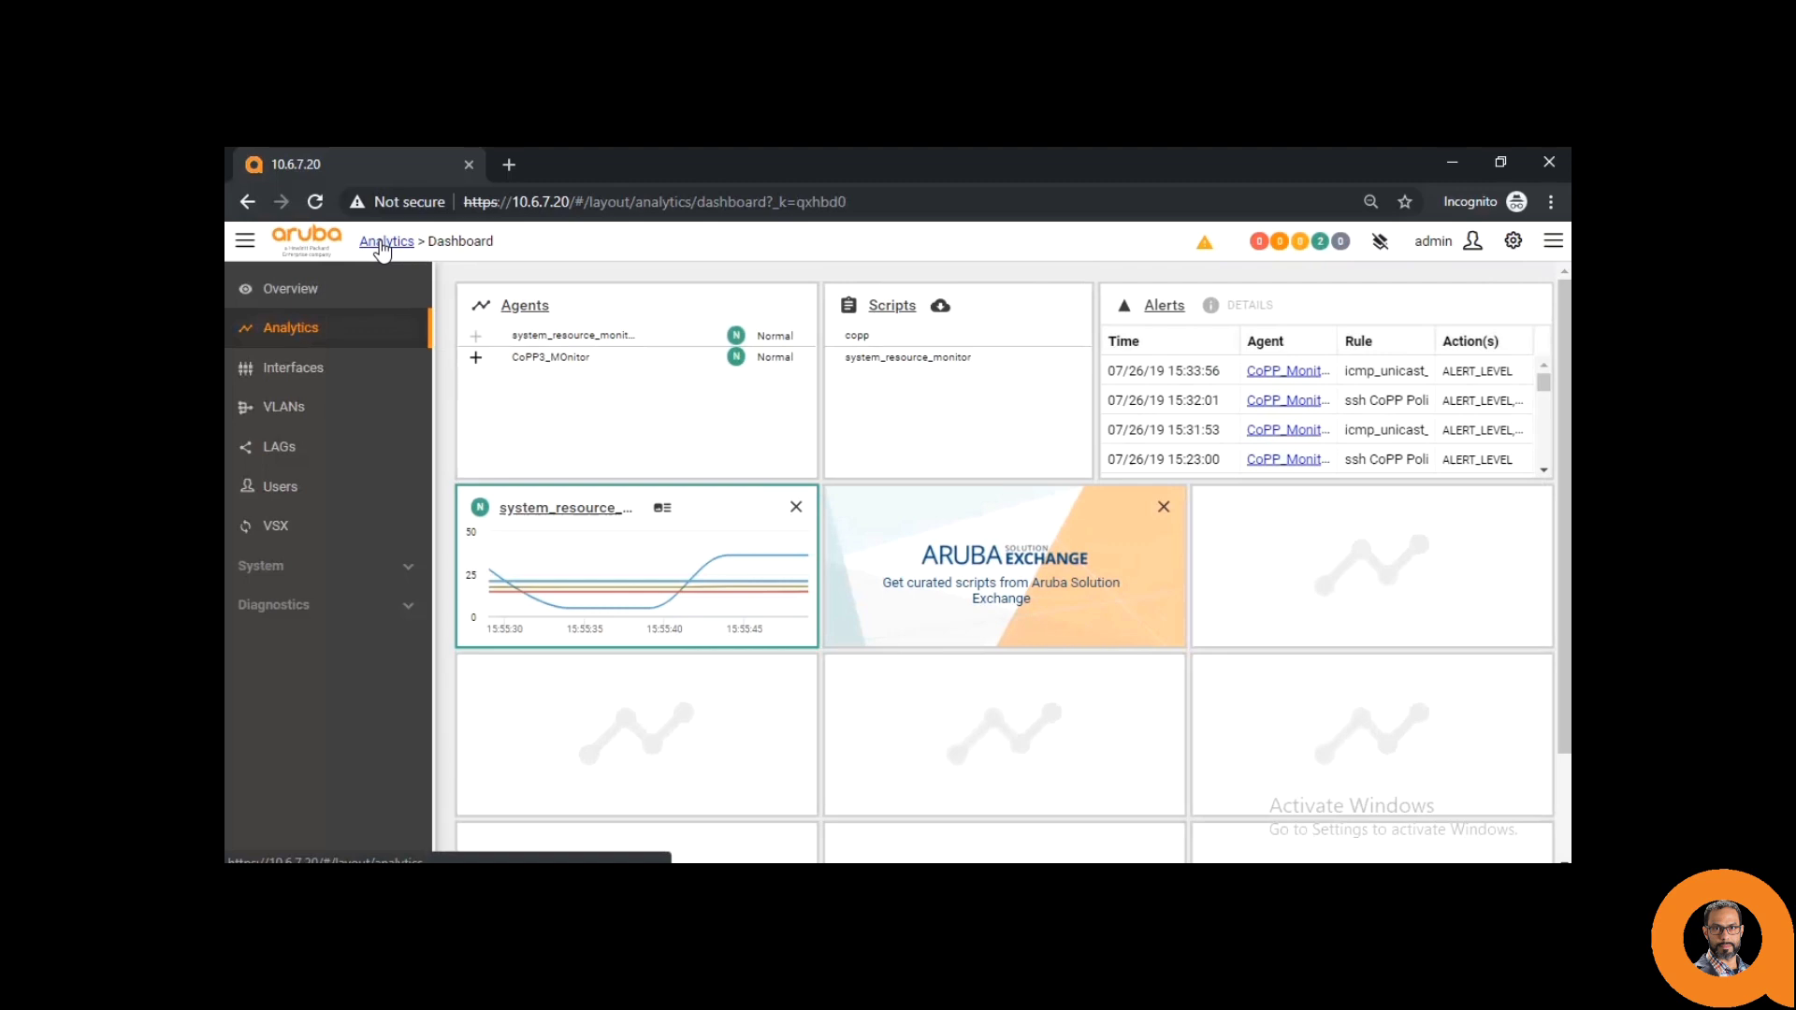
left_click(476, 359)
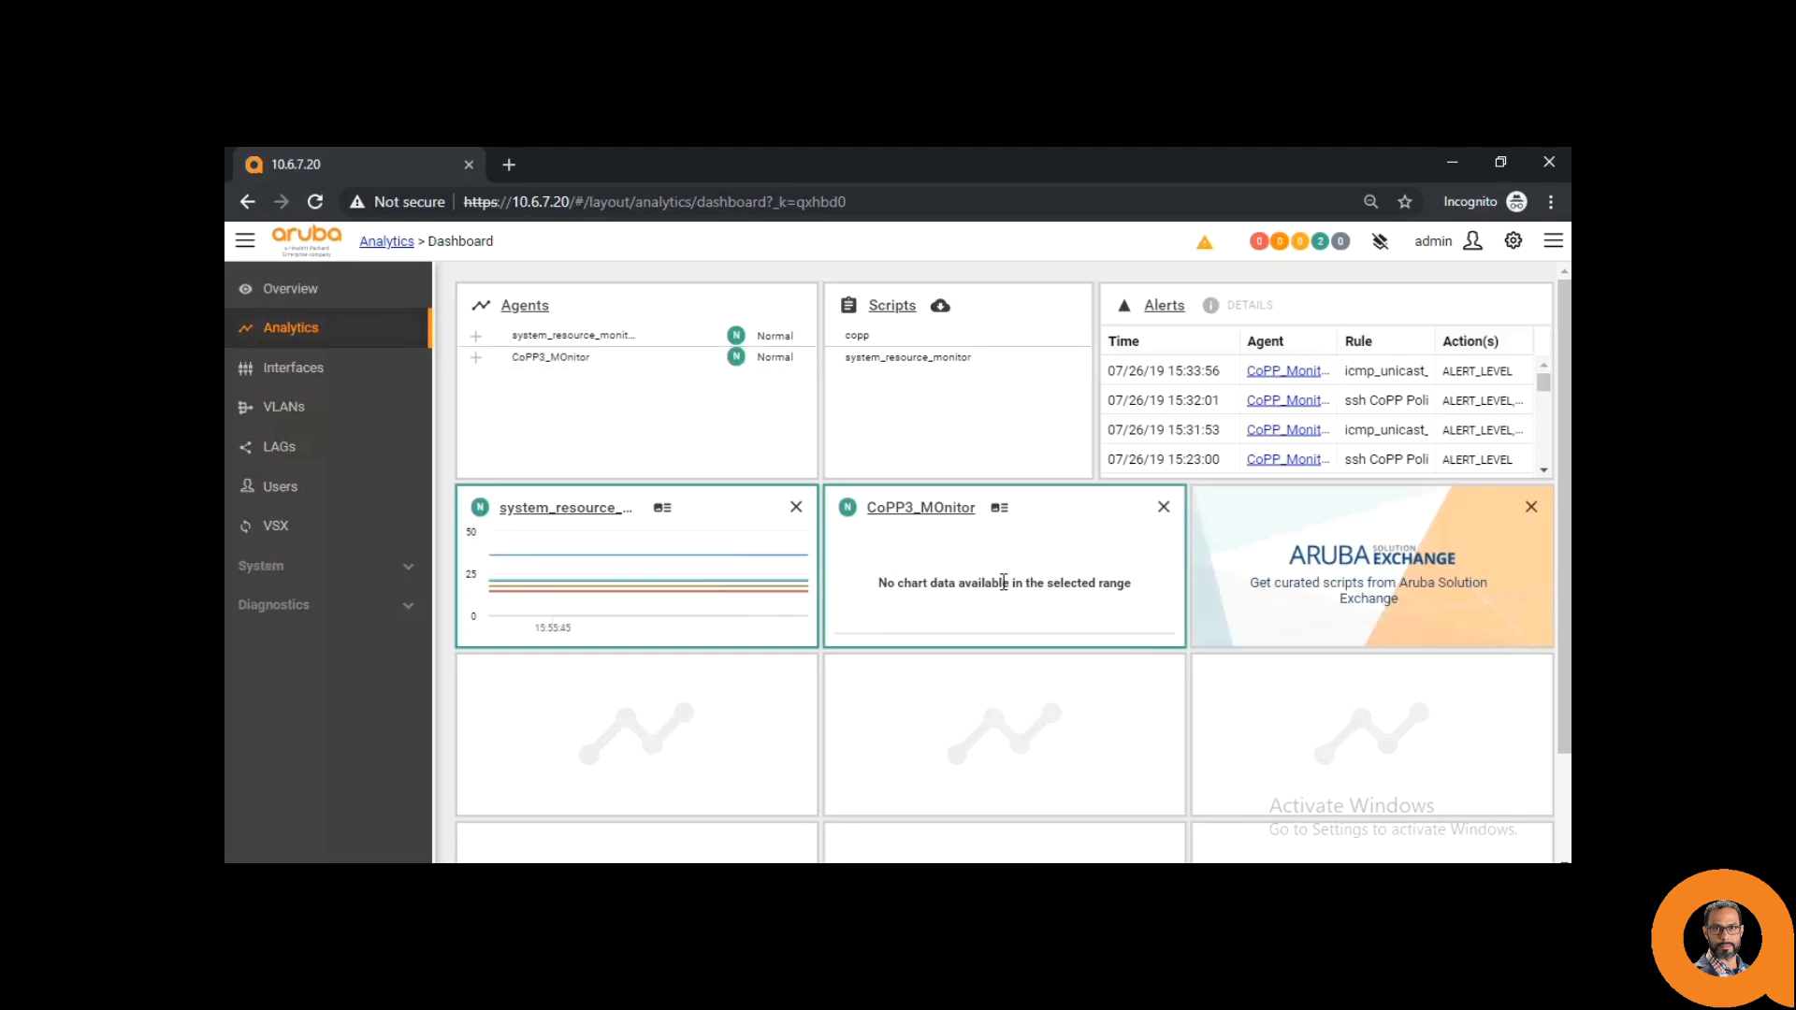
left_click(933, 563)
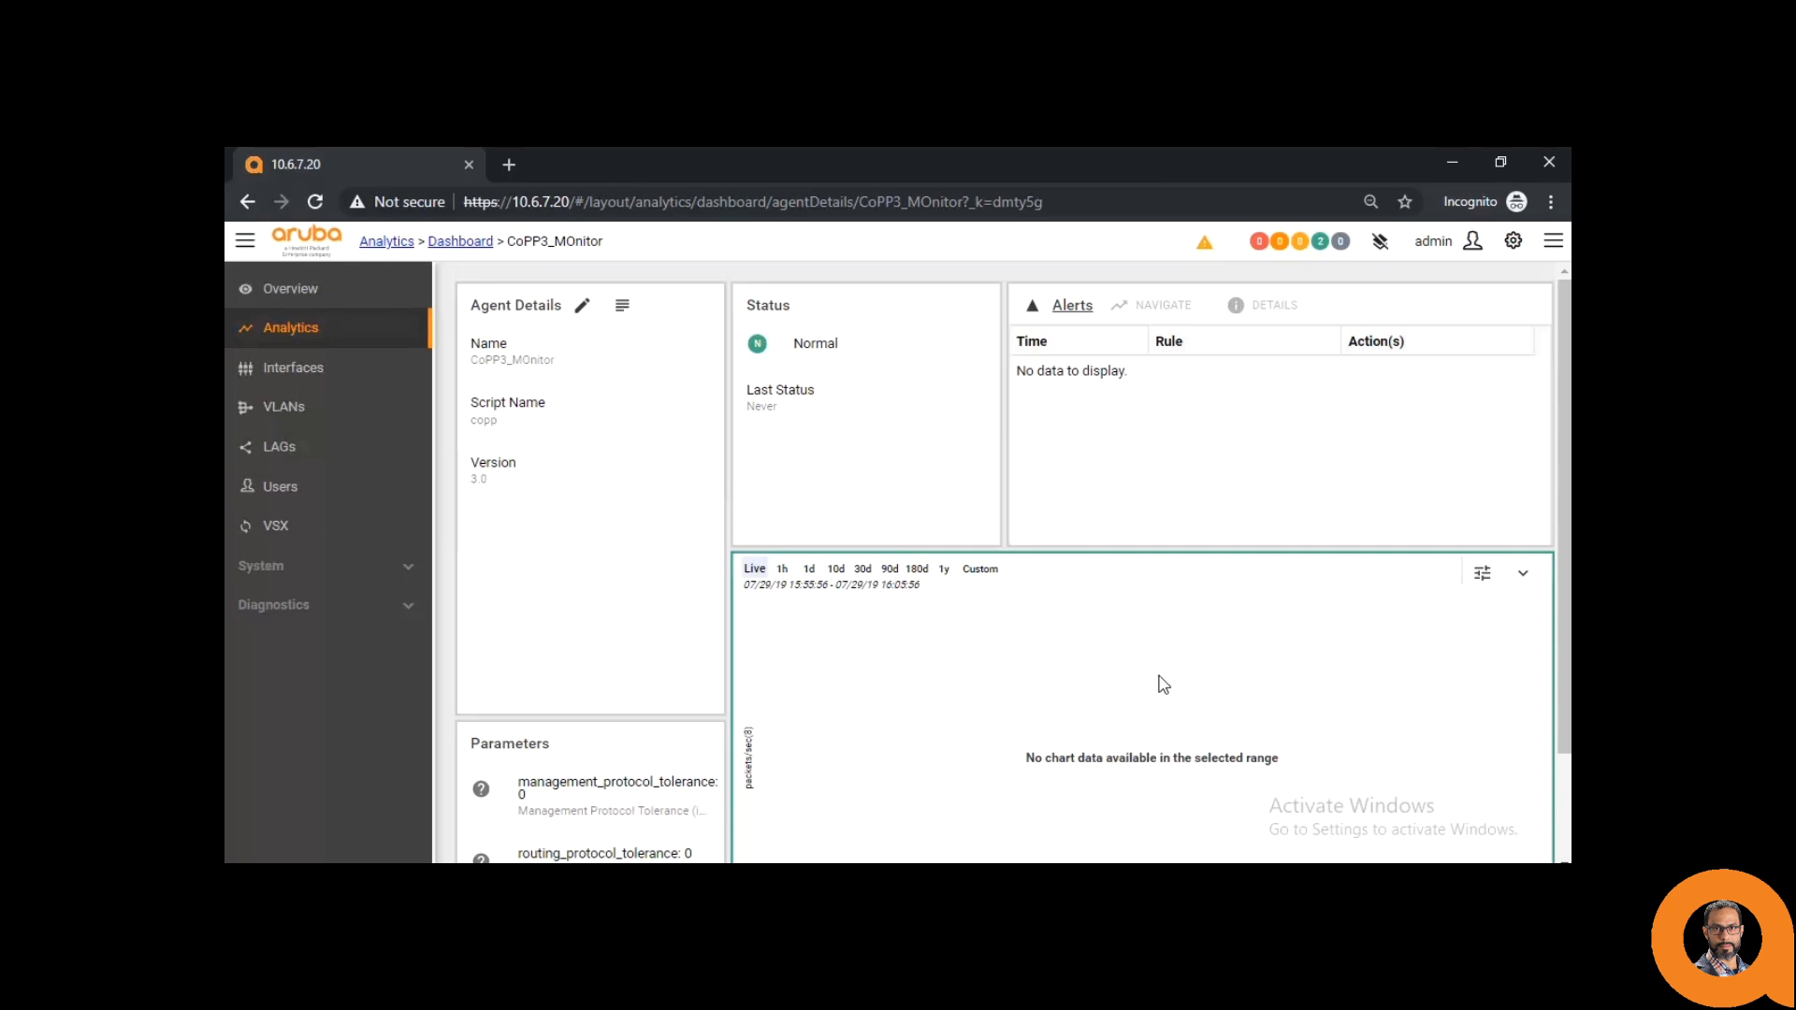
- In Customize Chart, choose monitors manually and uncheck acl_logging and the next three monitor rows
left_click(1484, 576)
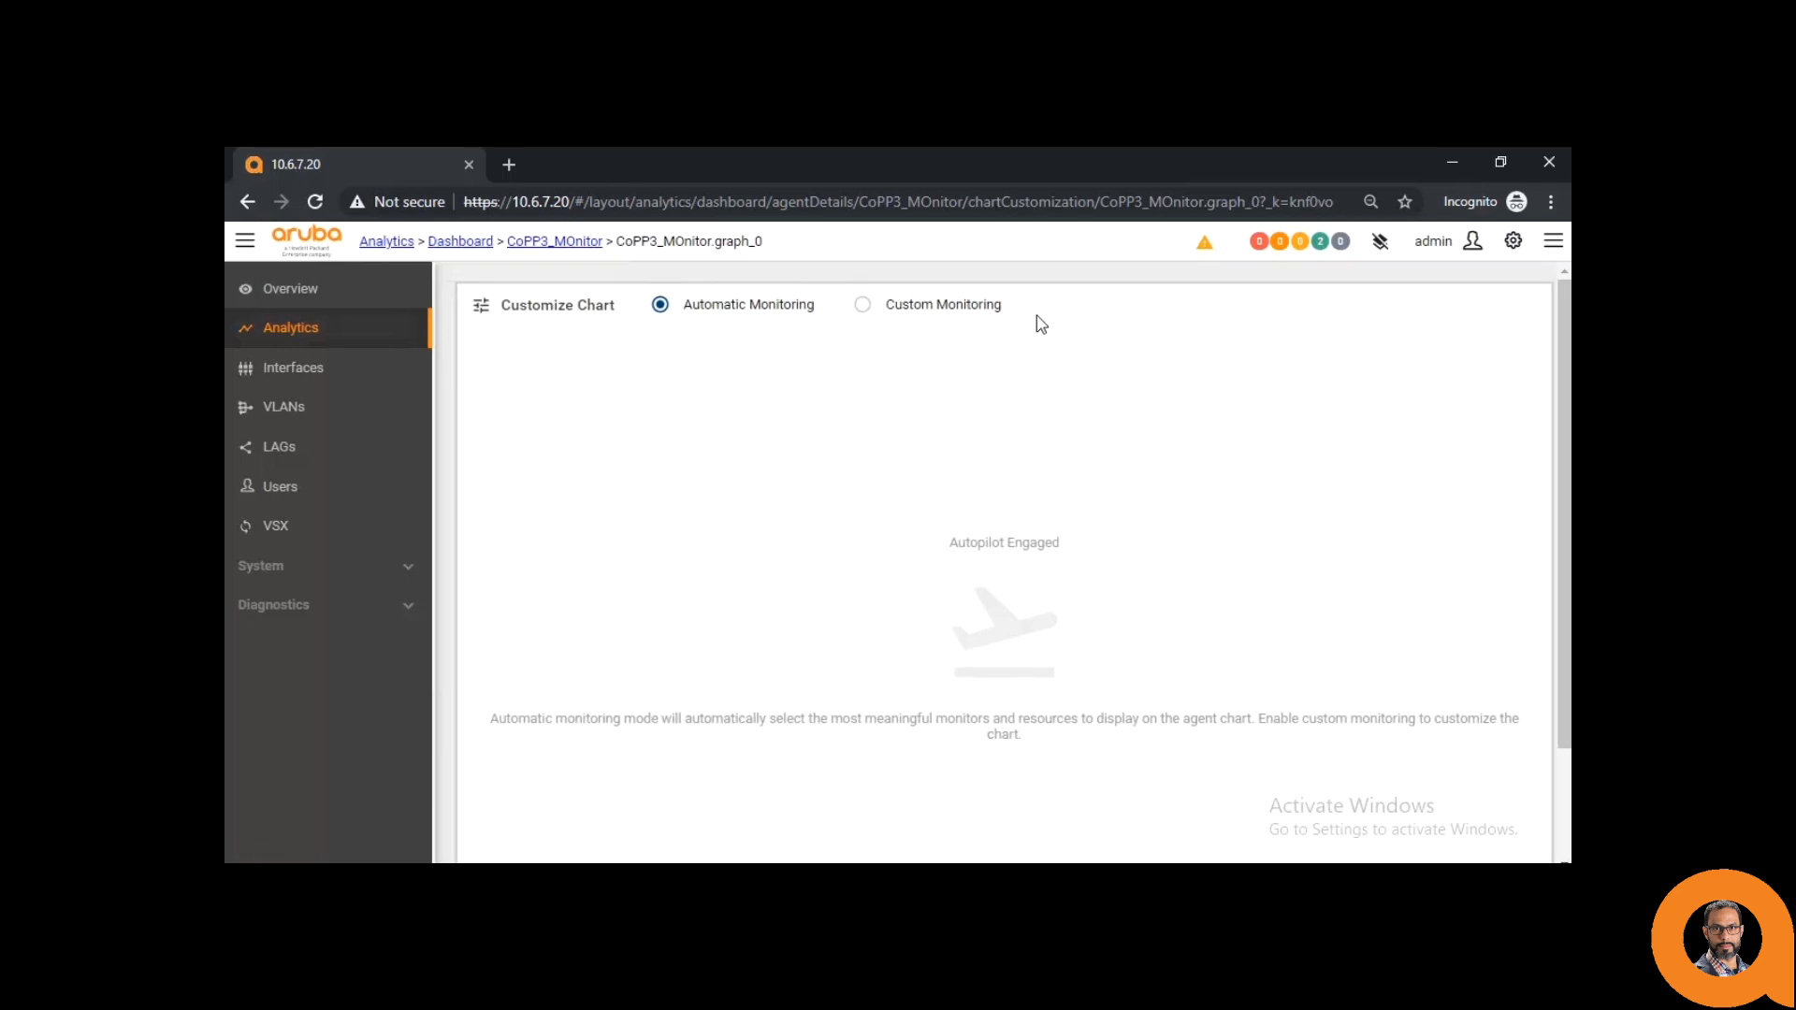
left_click(956, 312)
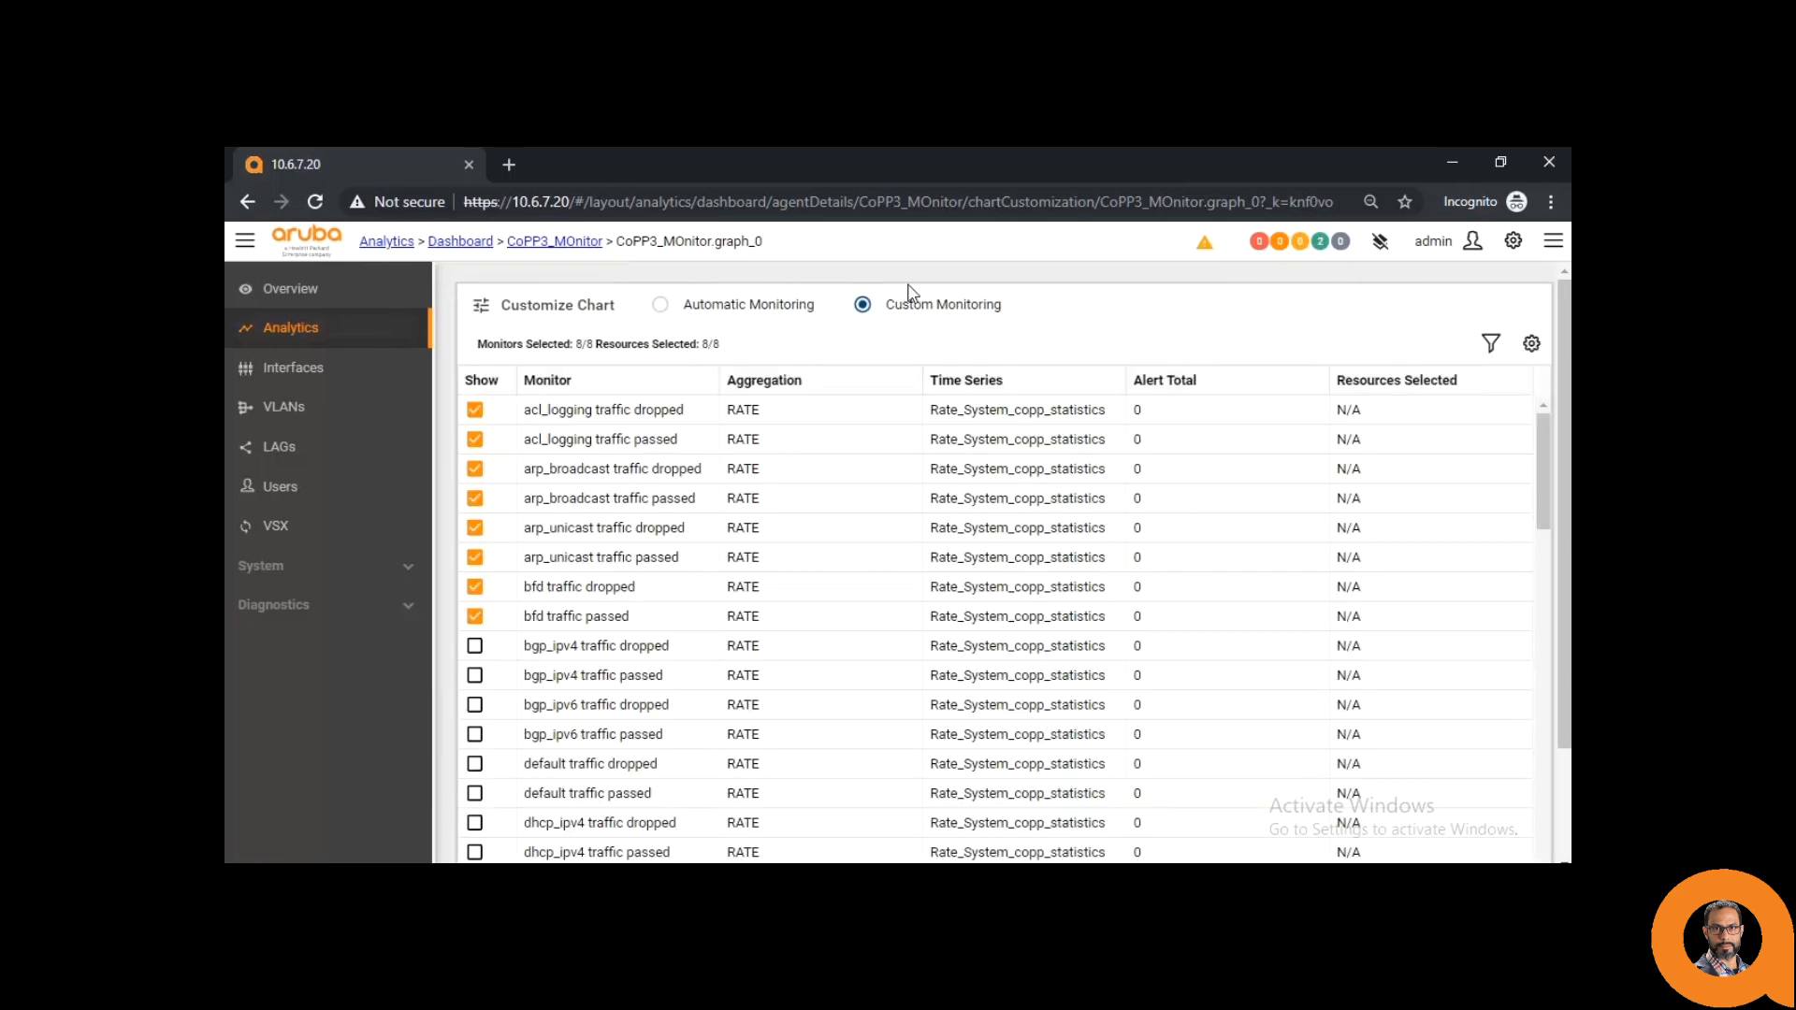
scroll(636, 402, "down", 3)
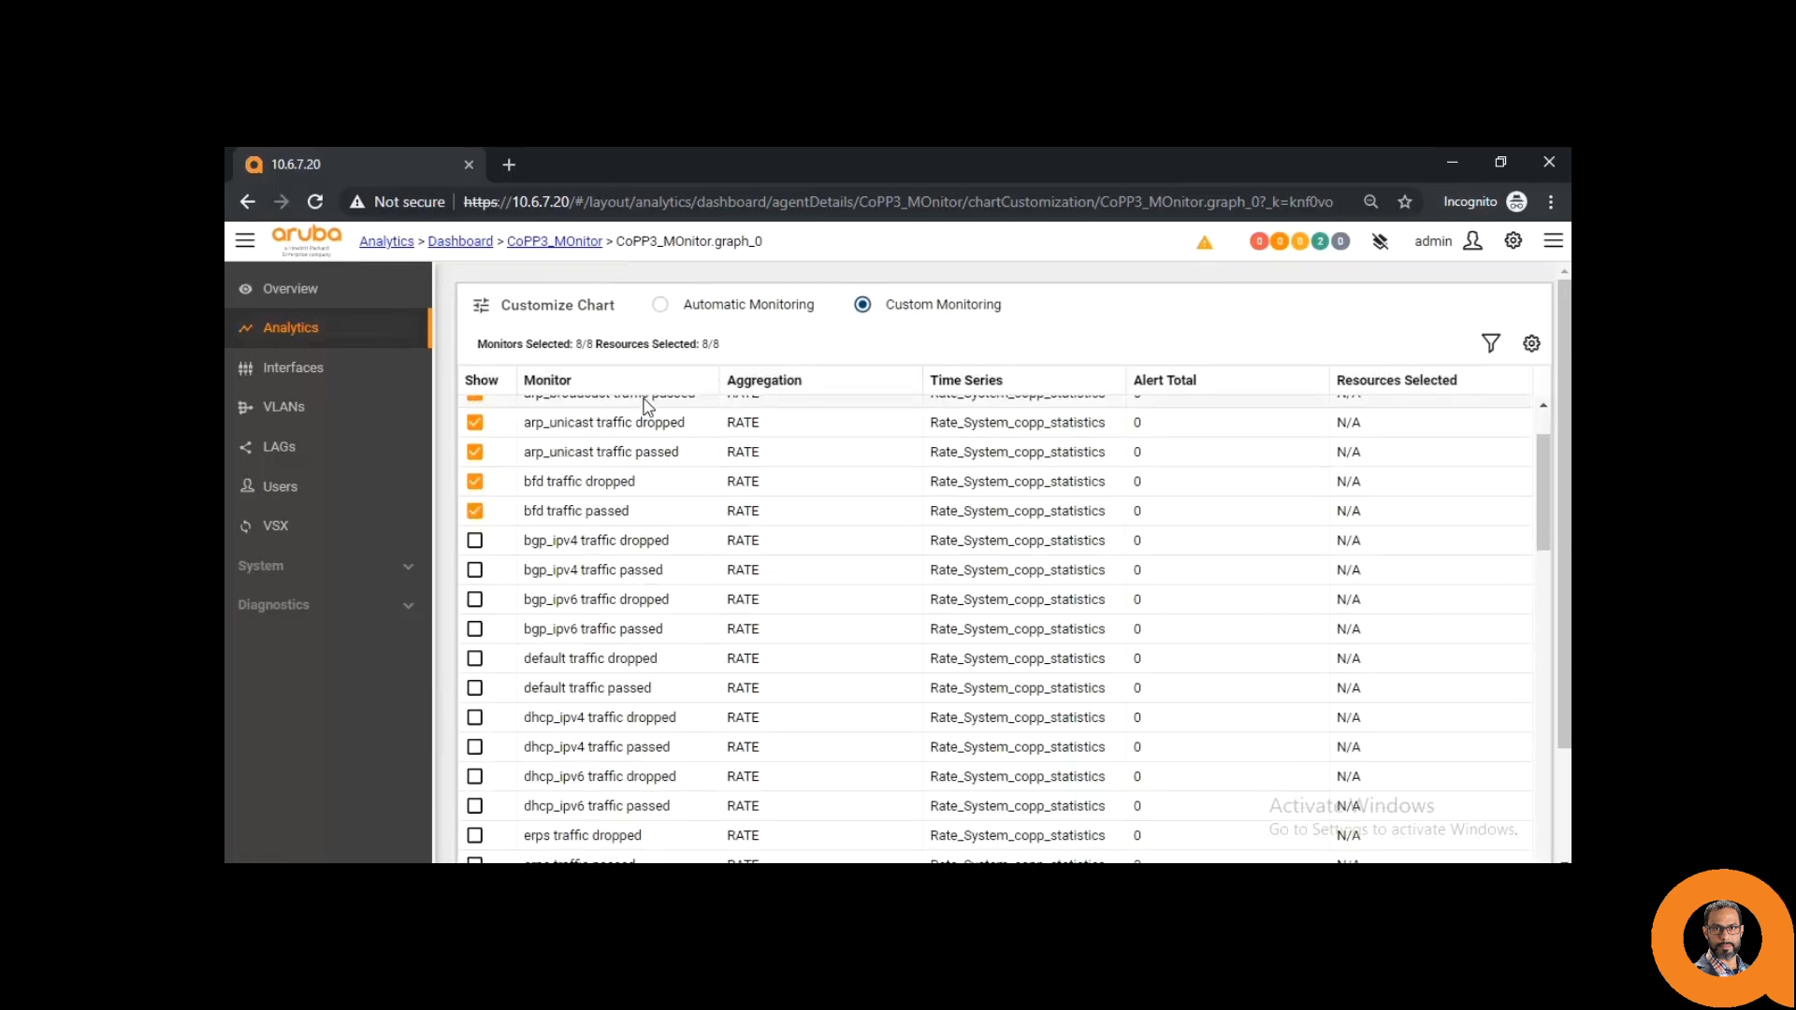
scroll(720, 523, "up", 3)
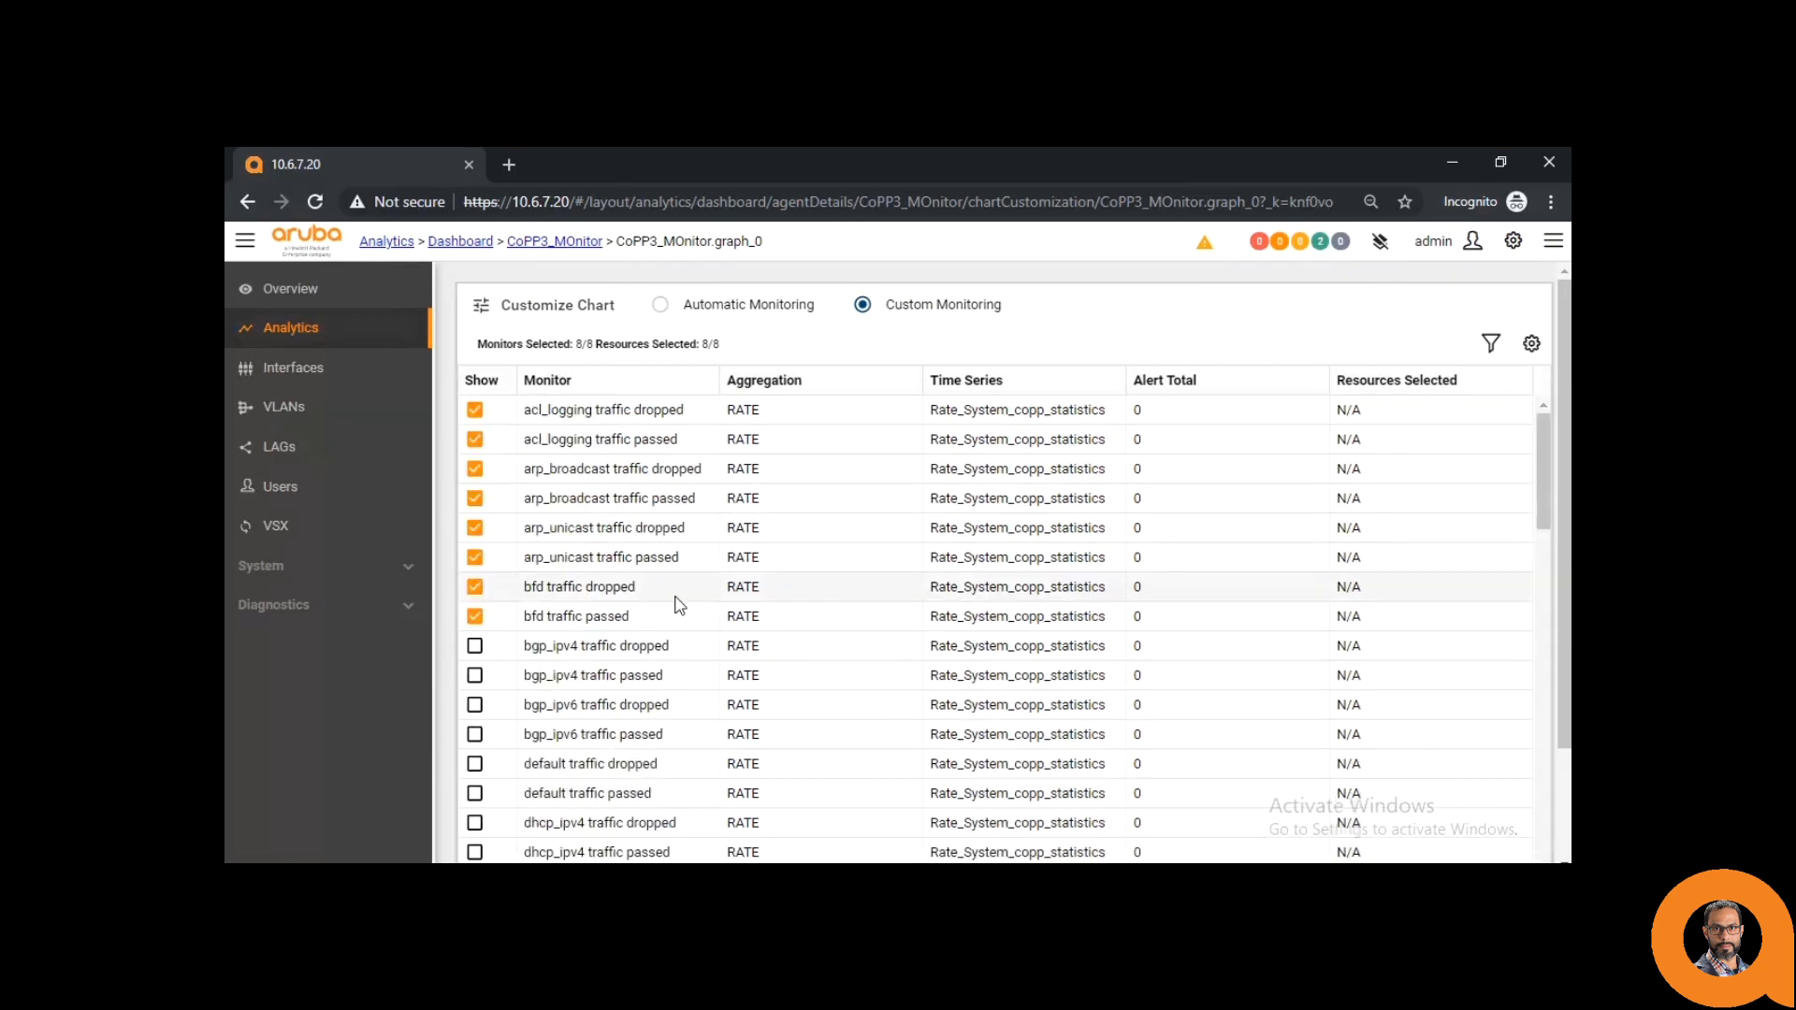
scroll(652, 498, "down", 3)
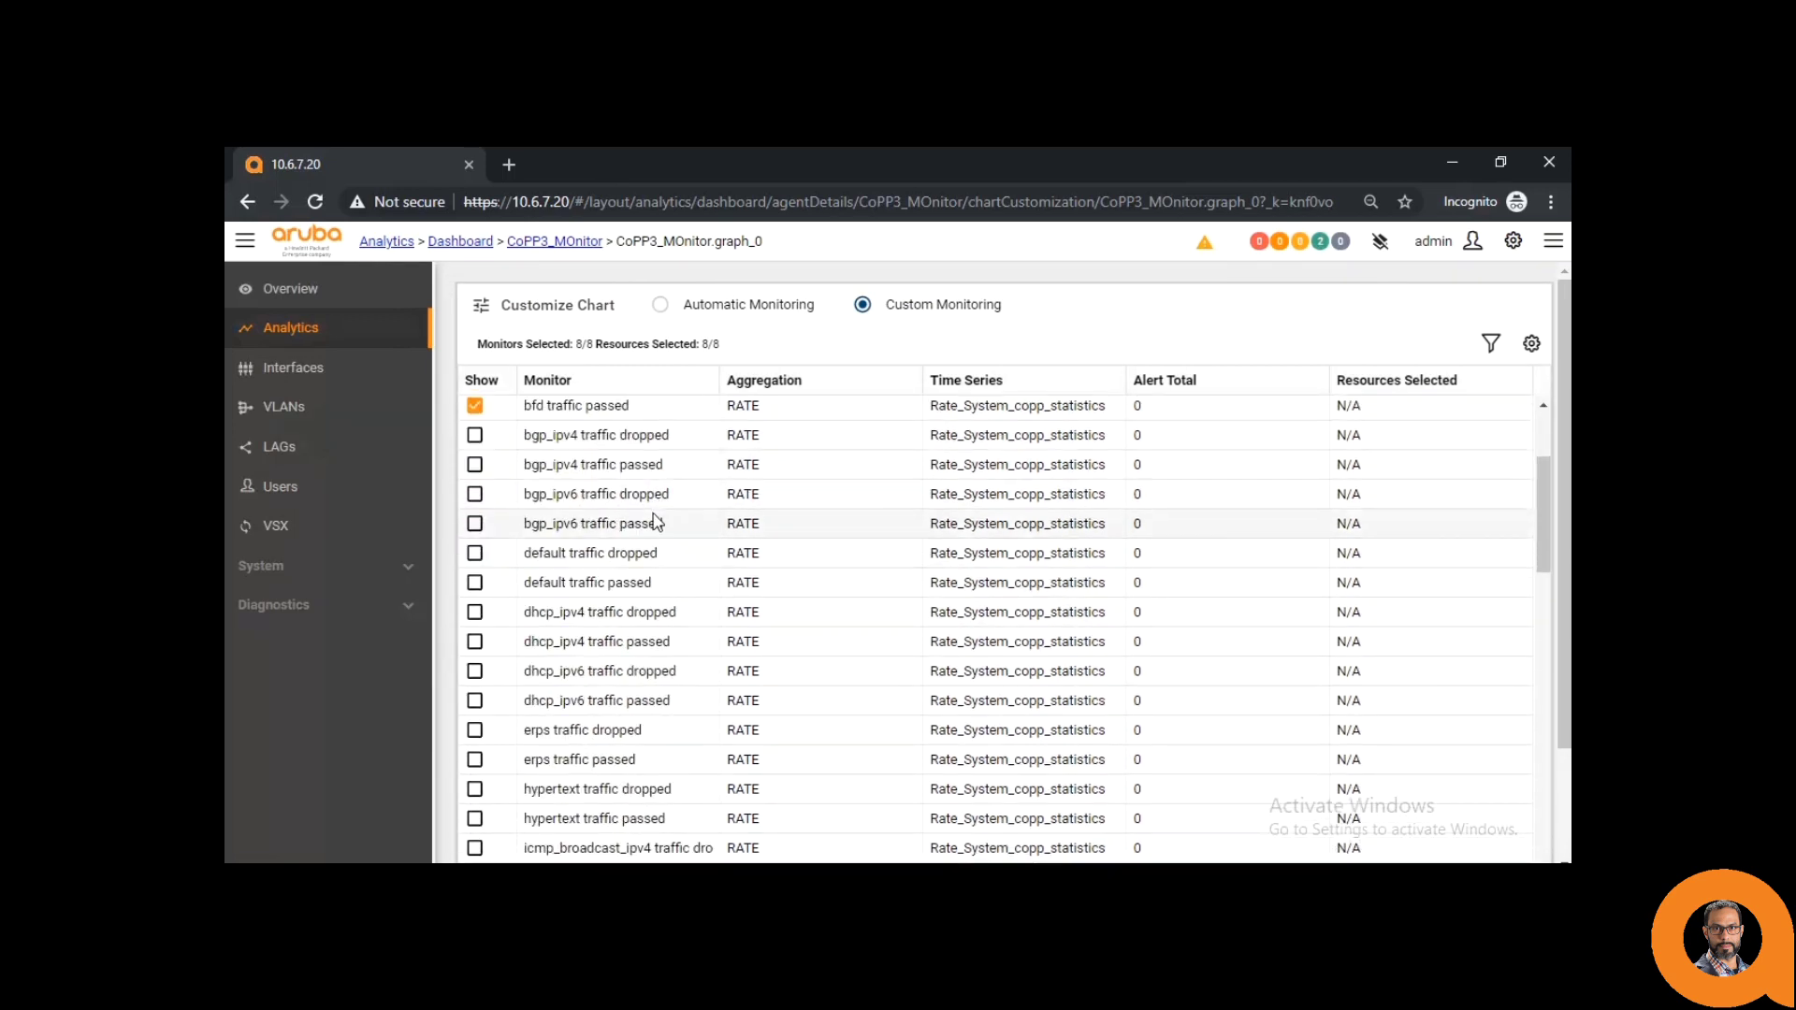
scroll(653, 509, "down", 3)
scroll(665, 526, "up", 6)
left_click(475, 409)
left_click(475, 439)
left_click(475, 469)
left_click(475, 498)
- Add the icmp_broadcast_ipv4 traffic dropped and passed monitors to the chart
scroll(477, 561, "down", 6)
left_click(475, 637)
left_click(476, 666)
scroll(496, 534, "up", 6)
scroll(497, 534, "down", 10)
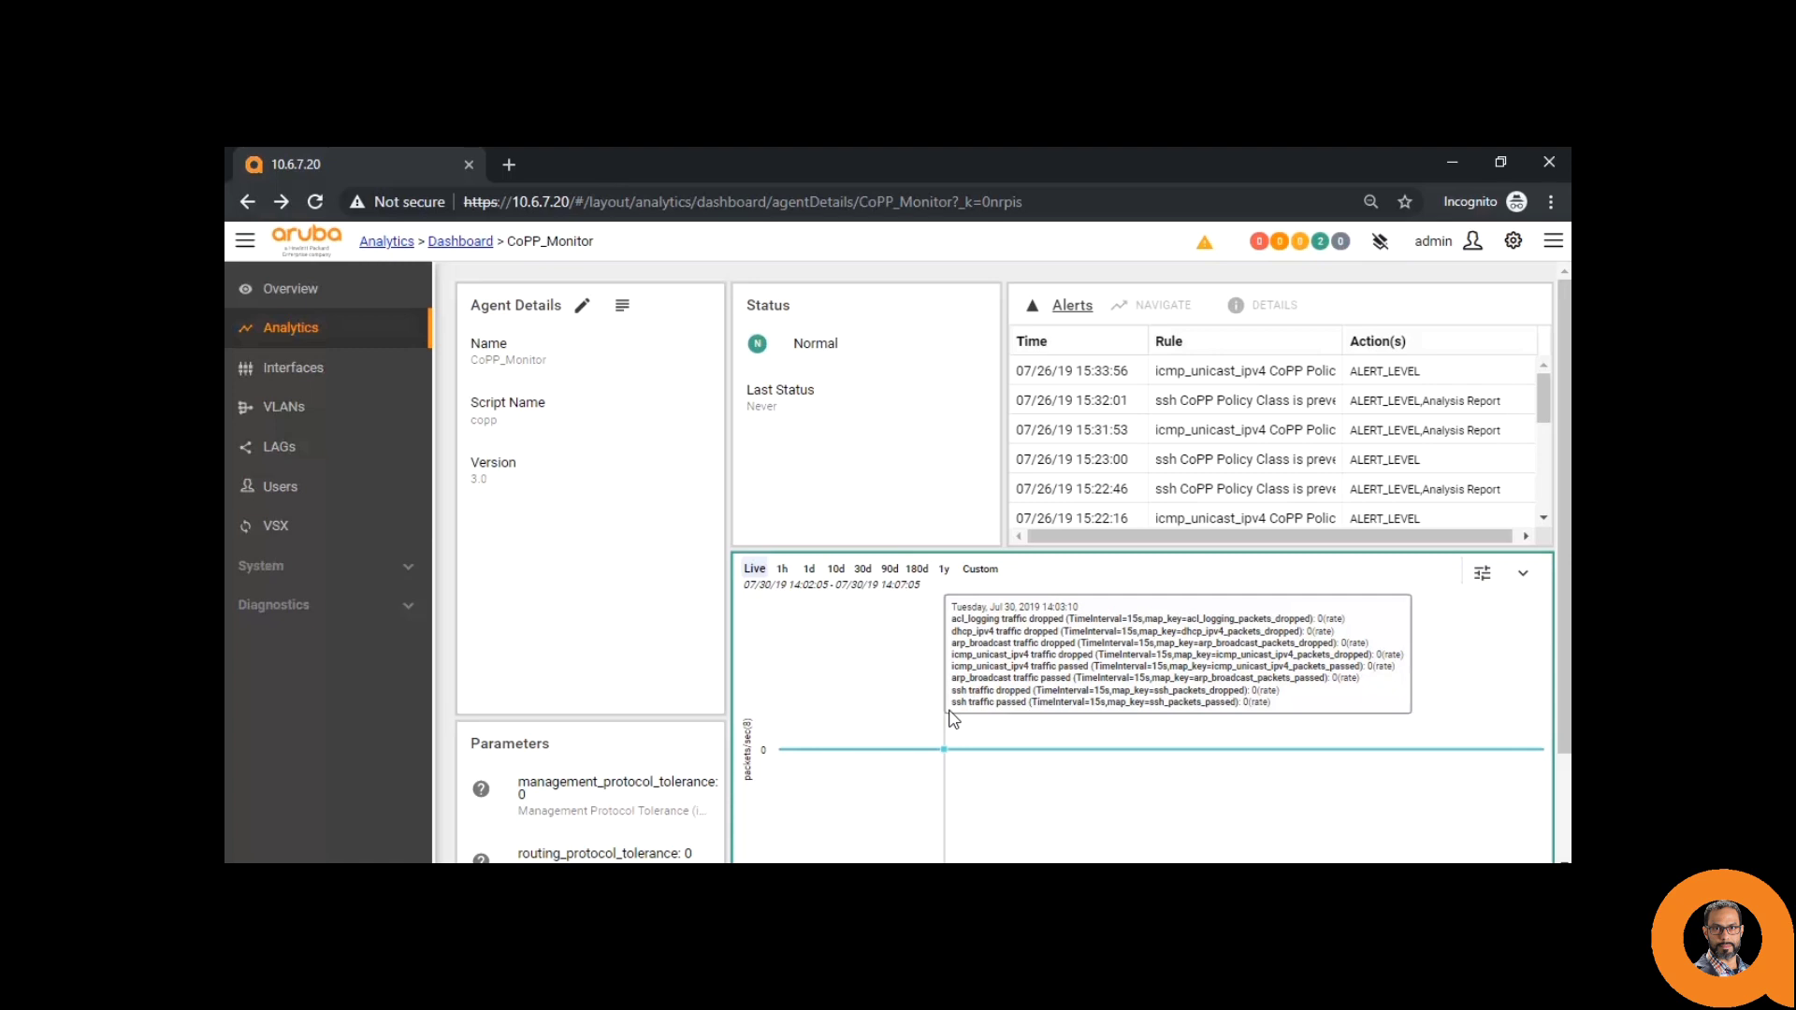
- Scroll down to the CoPP_Monitor traffic chart, then switch to the switch's terminal session
scroll(952, 718, "down", 2)
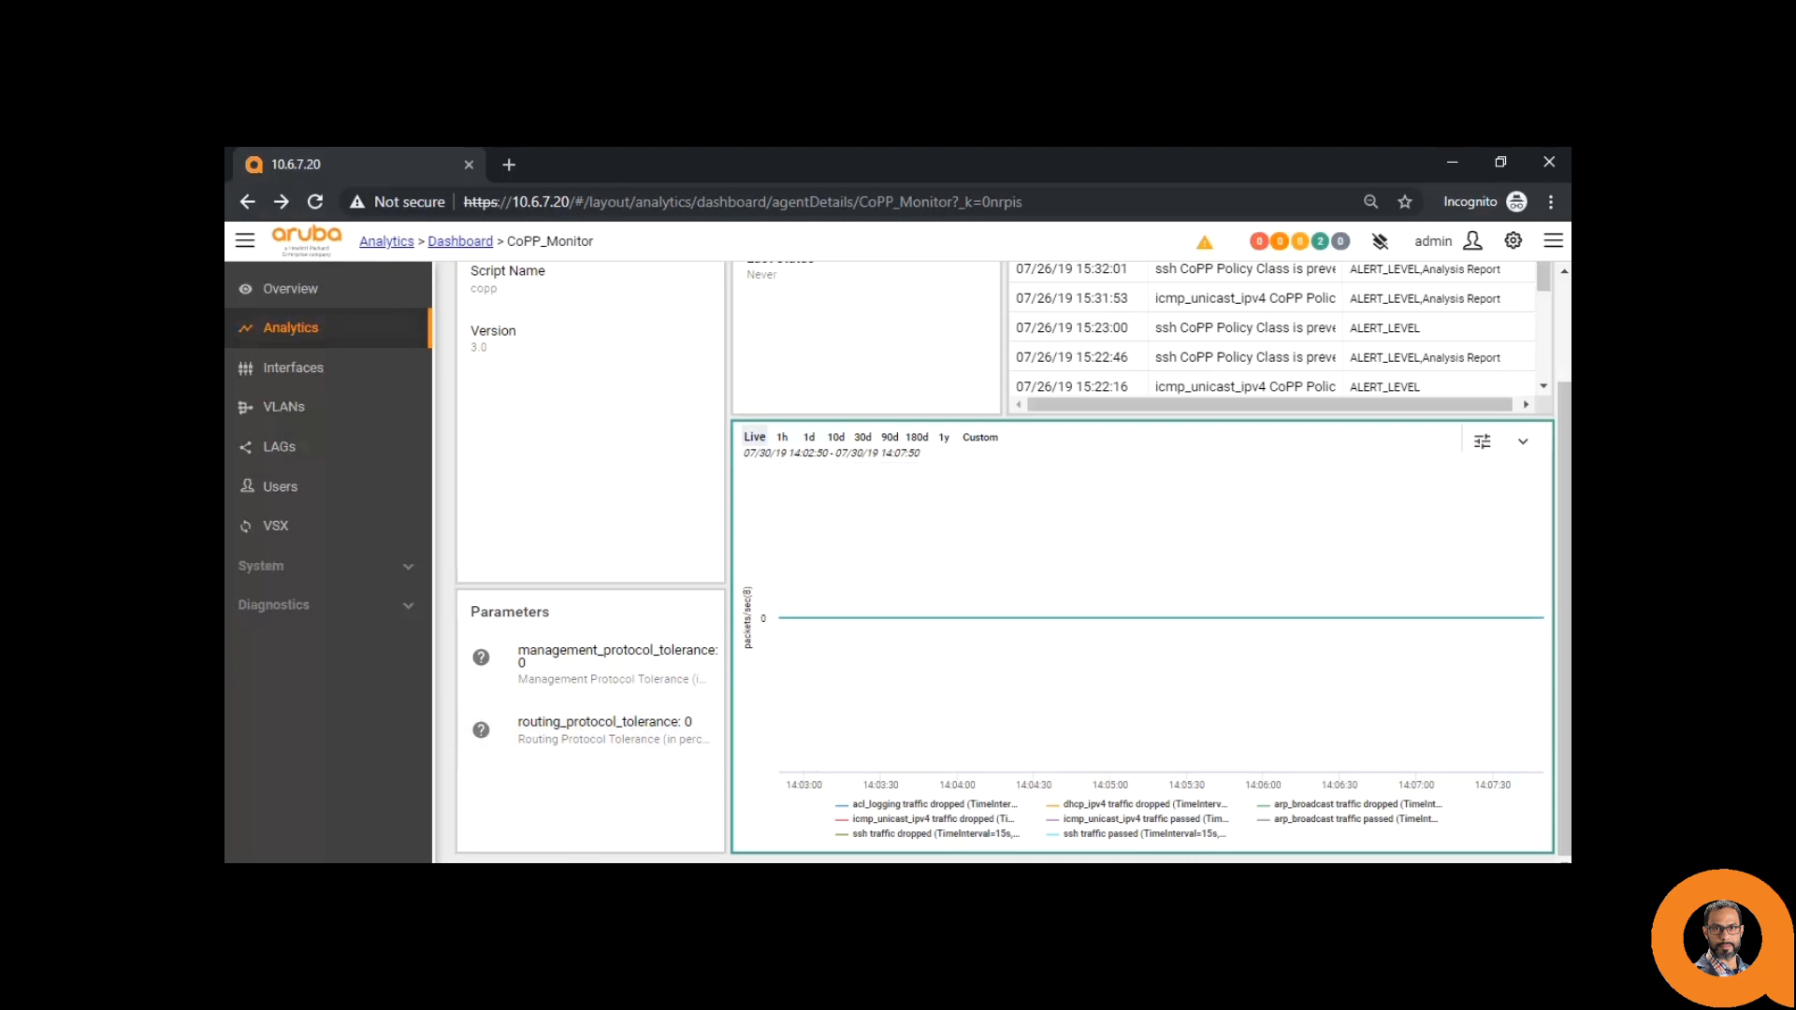
key("alt+Tab")
- In configure mode, run no shutdown on 1/1/41 and 1/1/43, then verify with do sh int br
type("configure")
key("Return")
type("int 1/1/41")
key("Return")
type("no shutdown")
key("Return")
type("int 1/1/4")
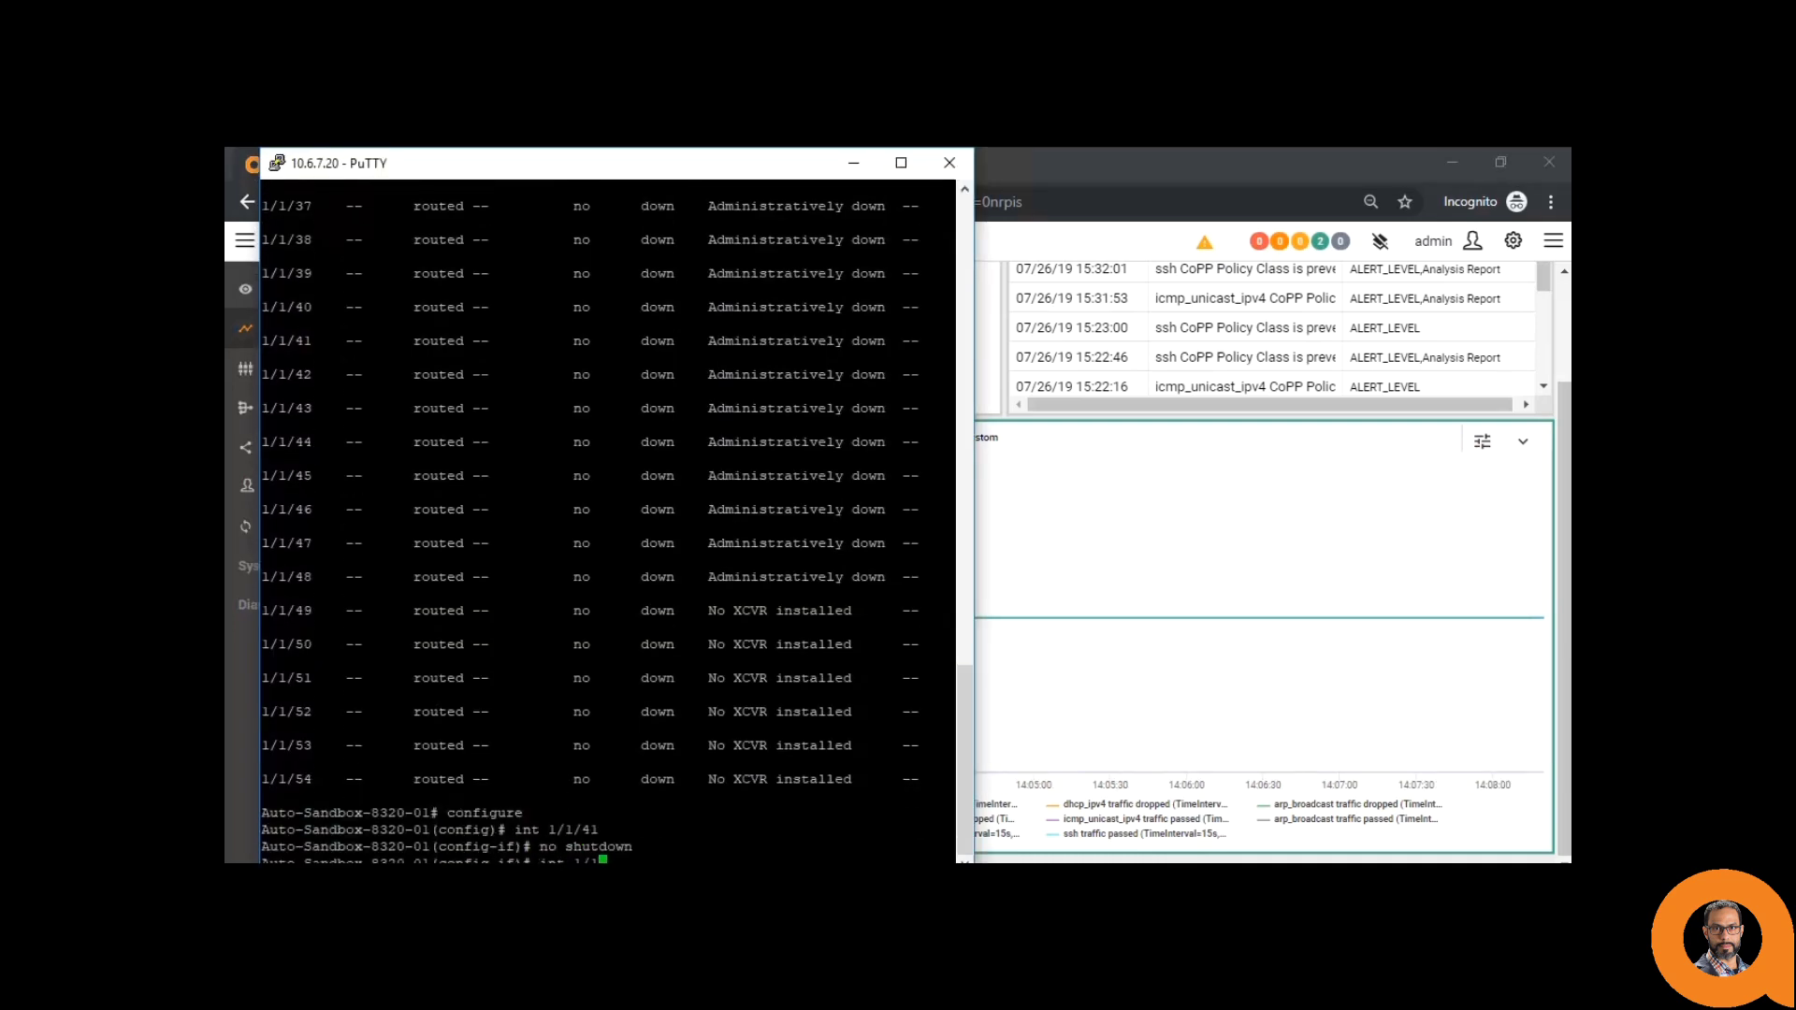
type("3")
key("Return")
type("no shutdown")
key("Return")
type("do sh int br")
key("Return")
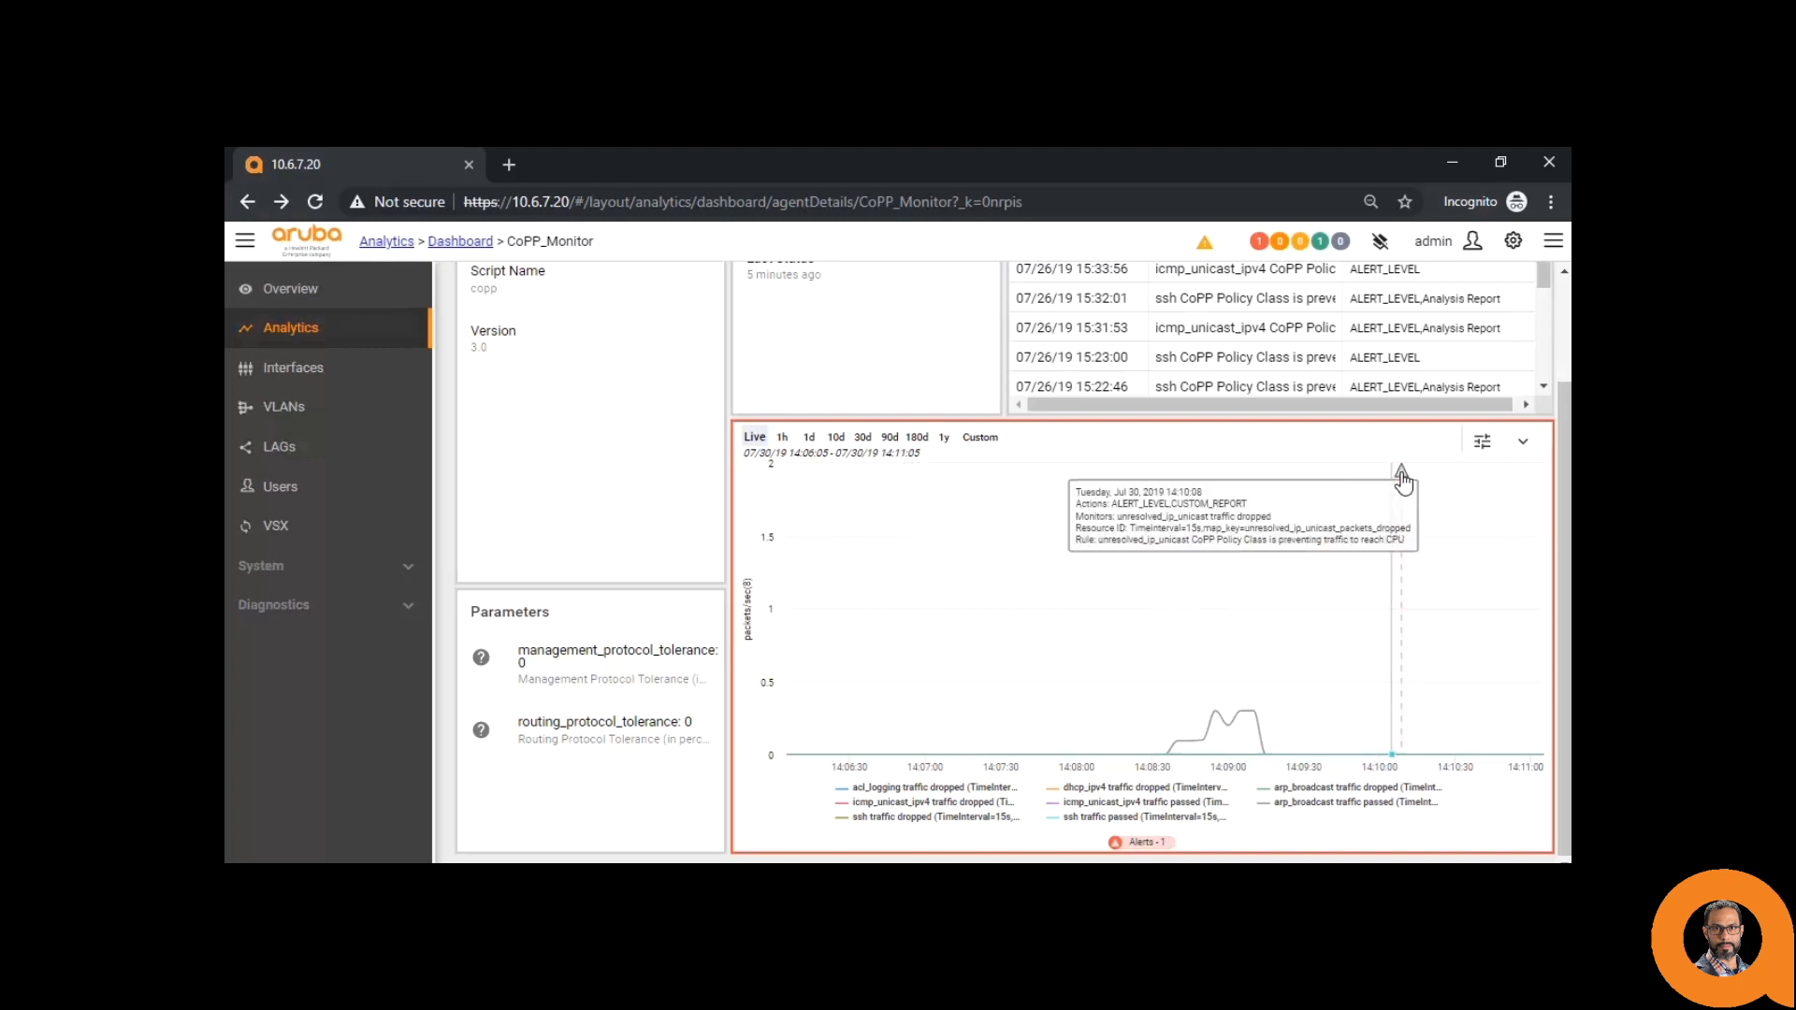
left_click(1401, 473)
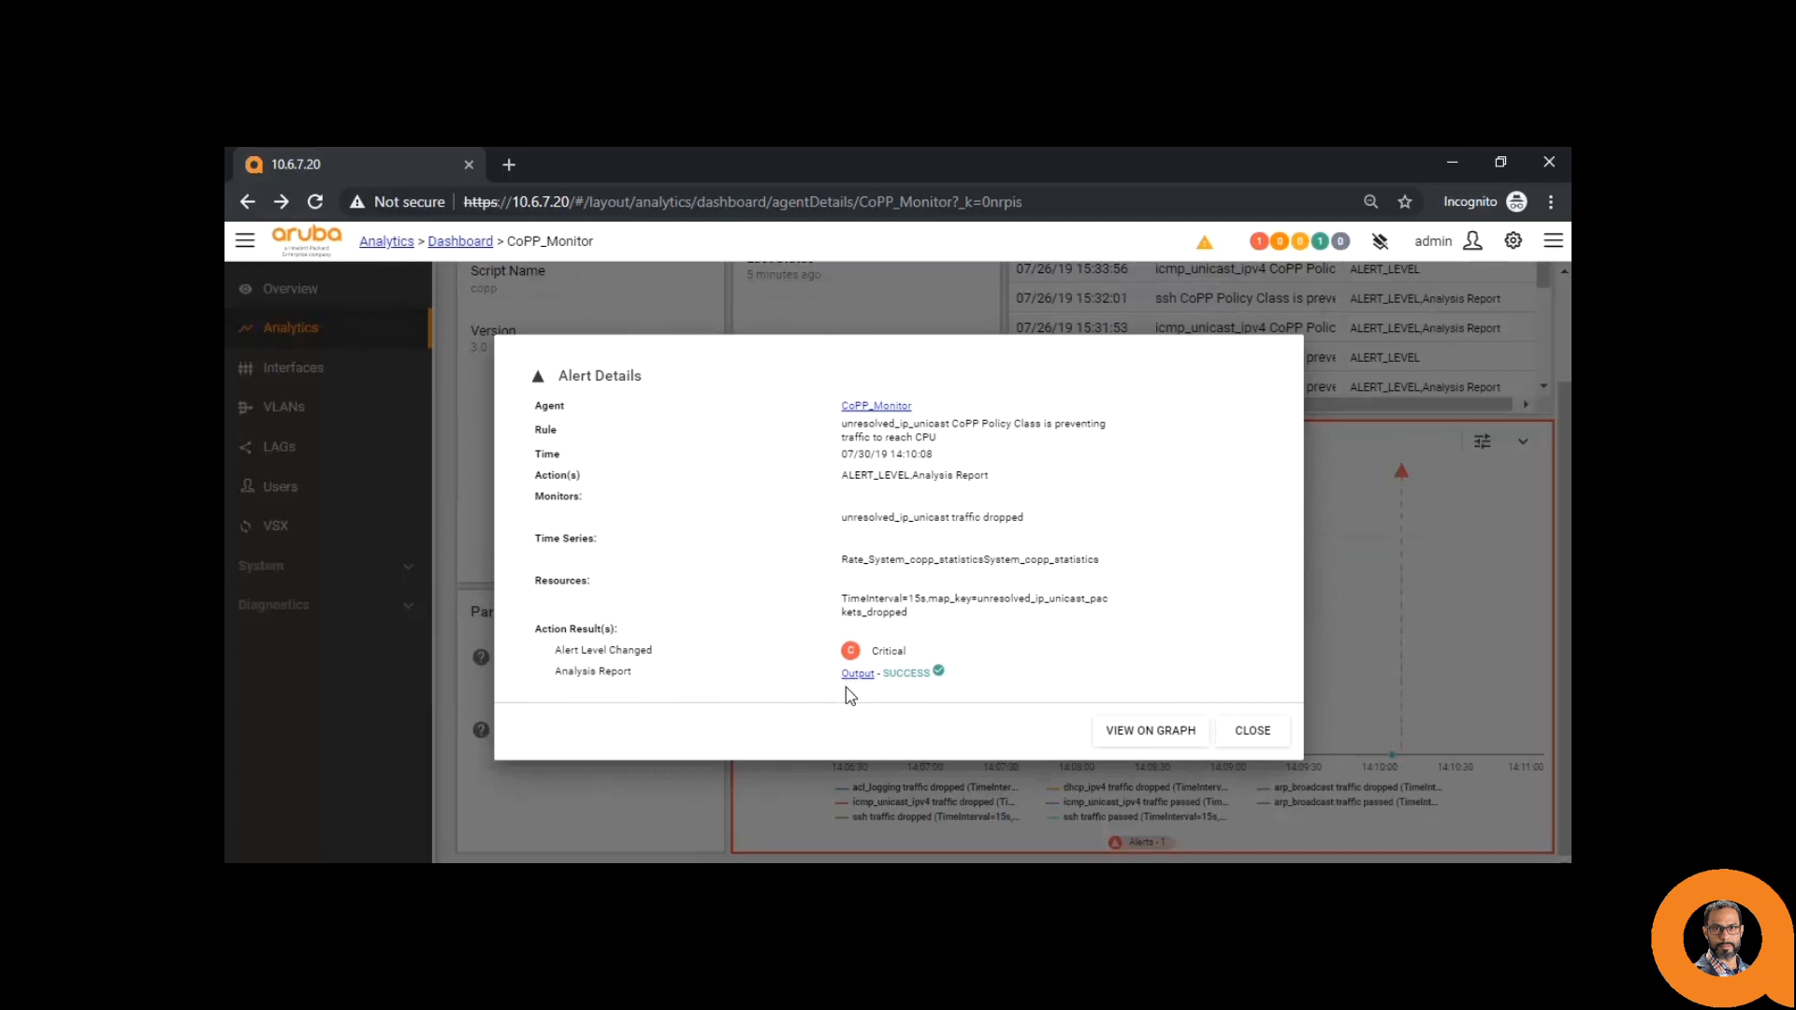
left_click(858, 674)
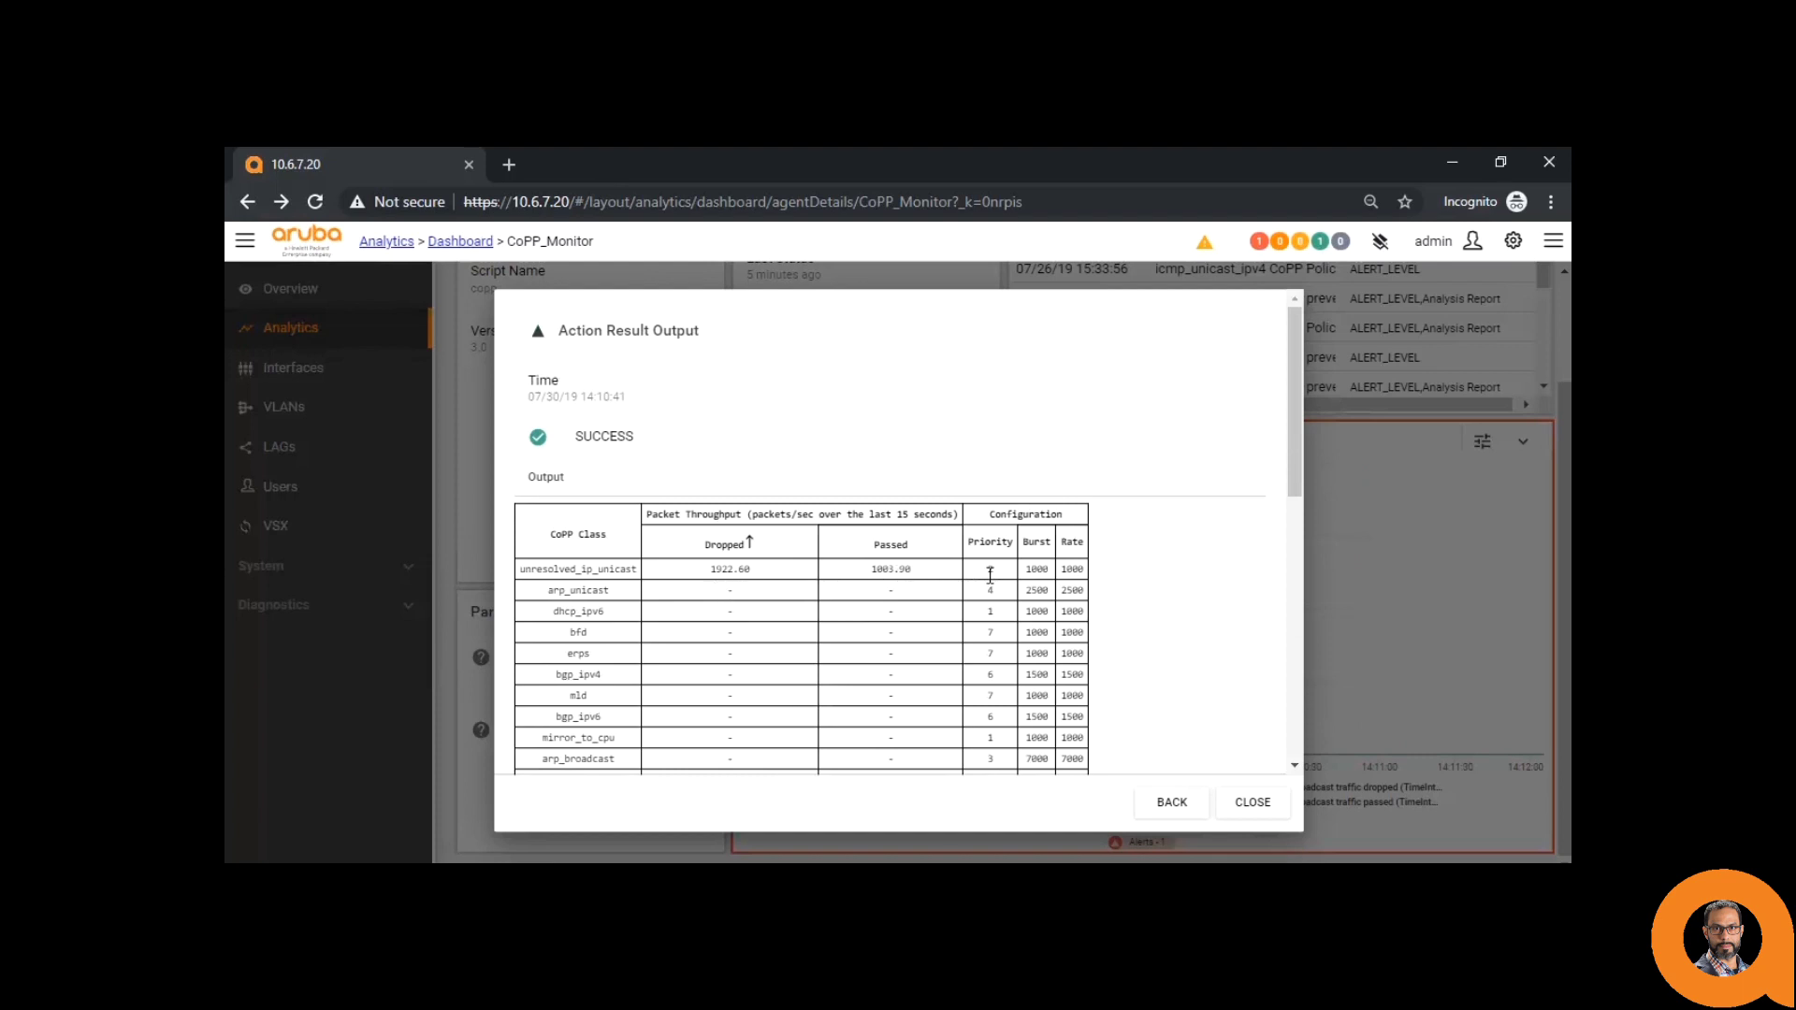
left_click(1277, 819)
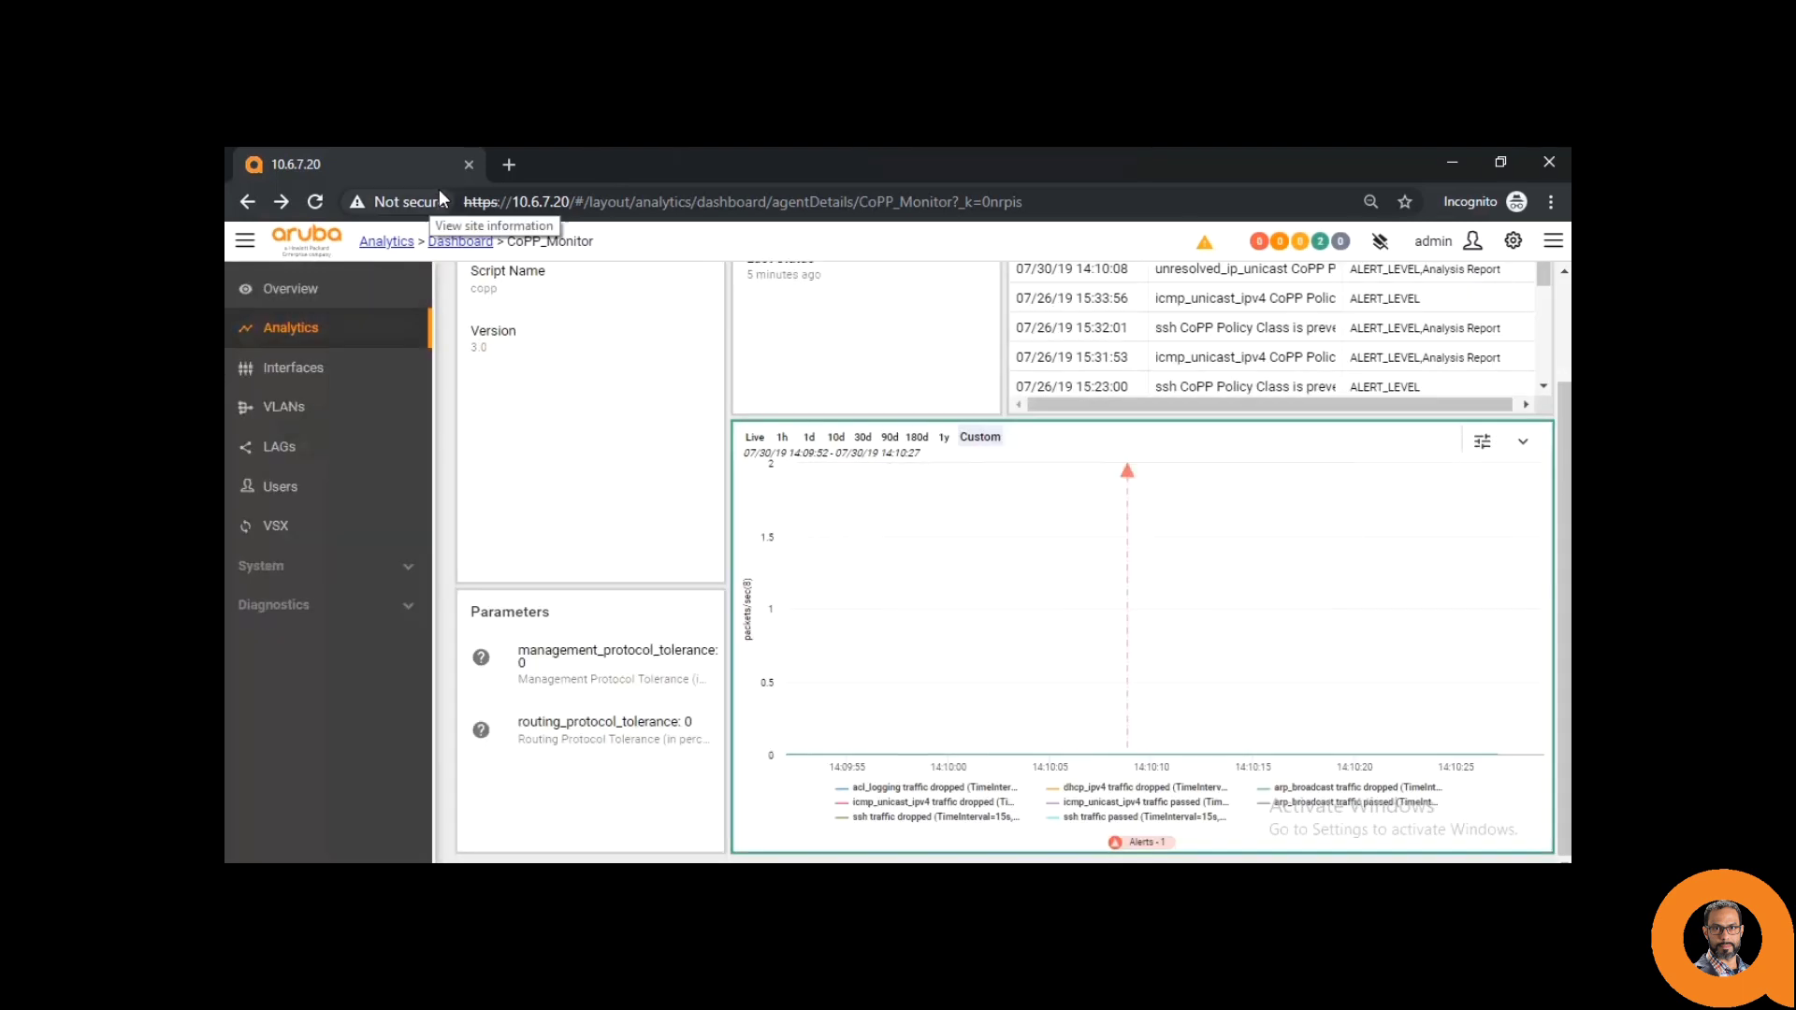
left_click(315, 202)
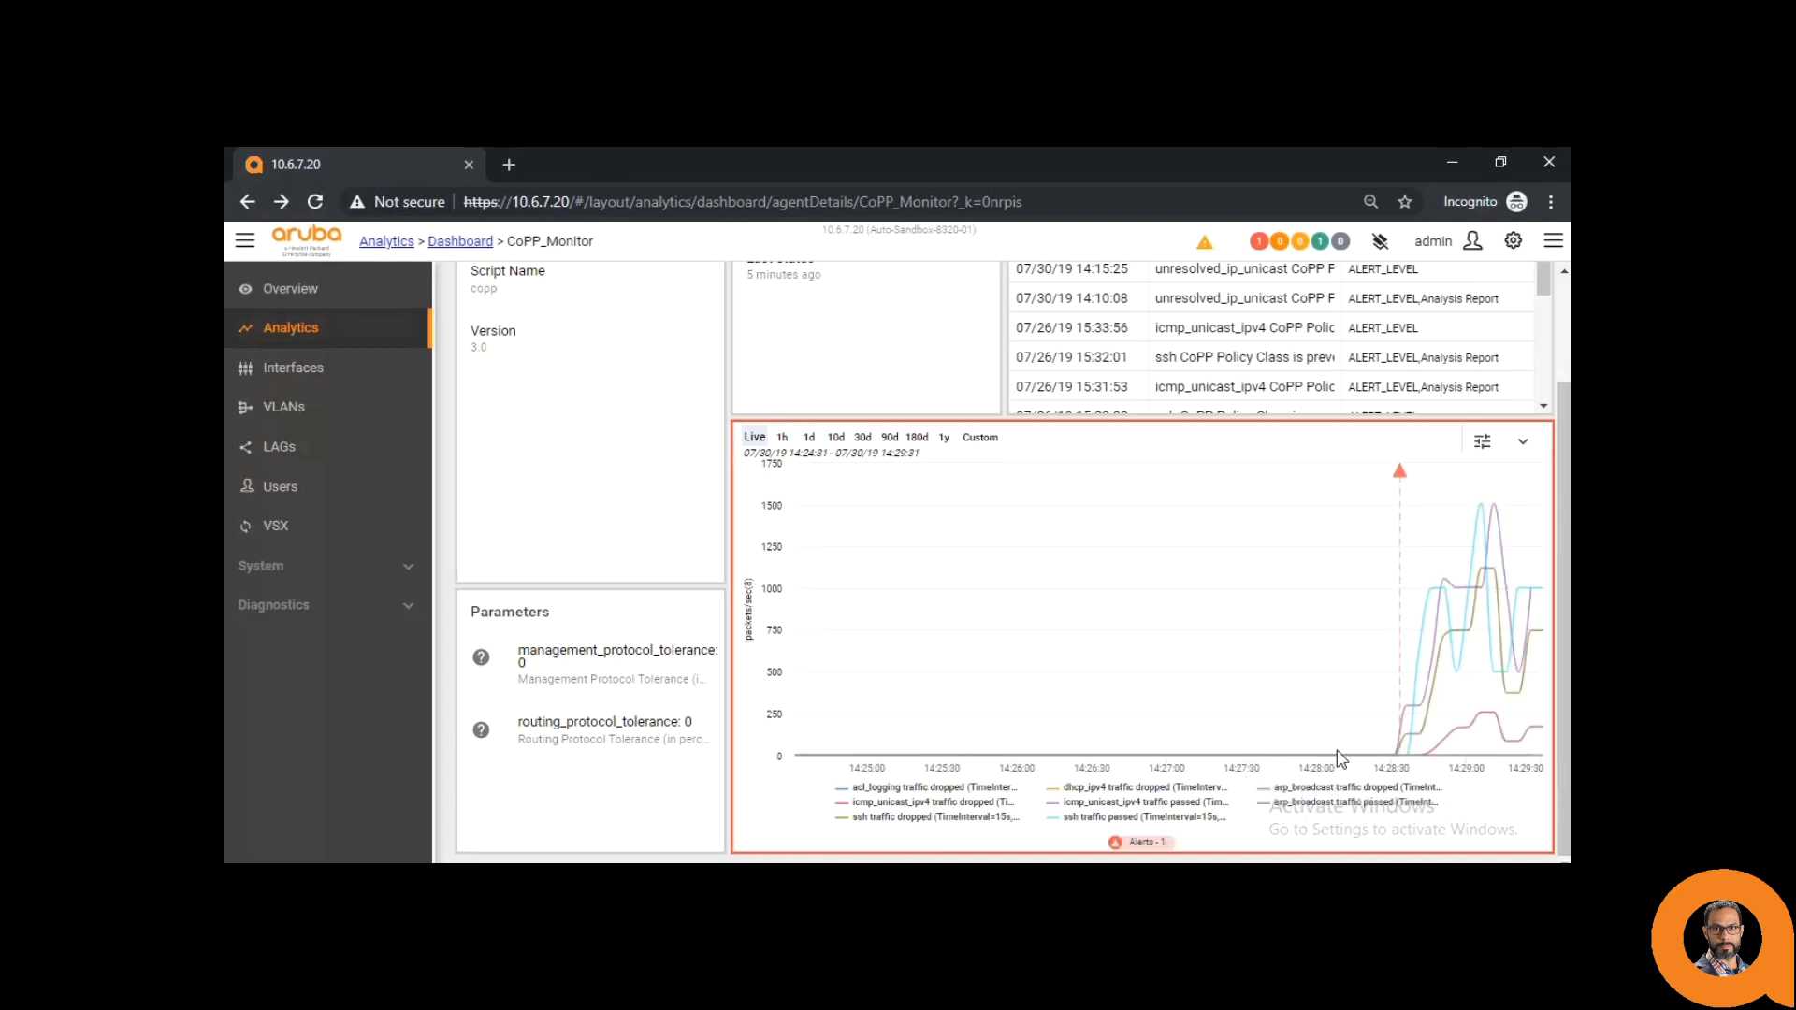
mouse_move(1406, 746)
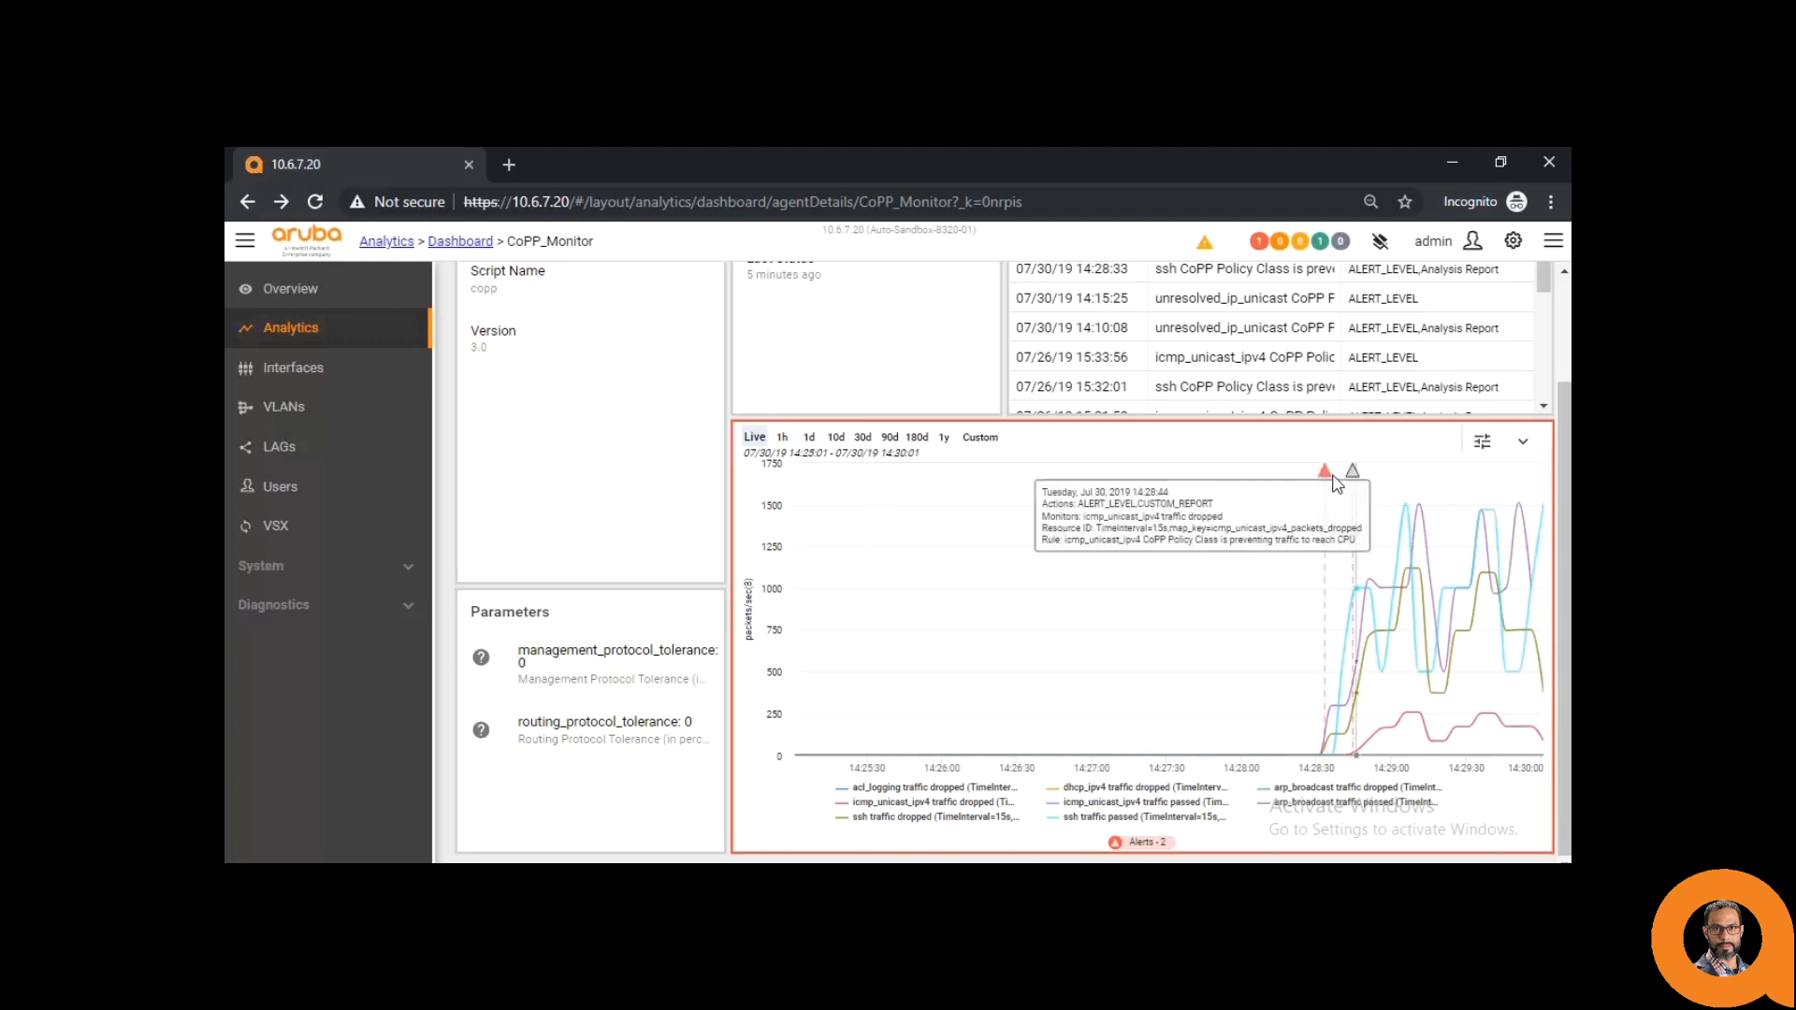
left_click(1325, 472)
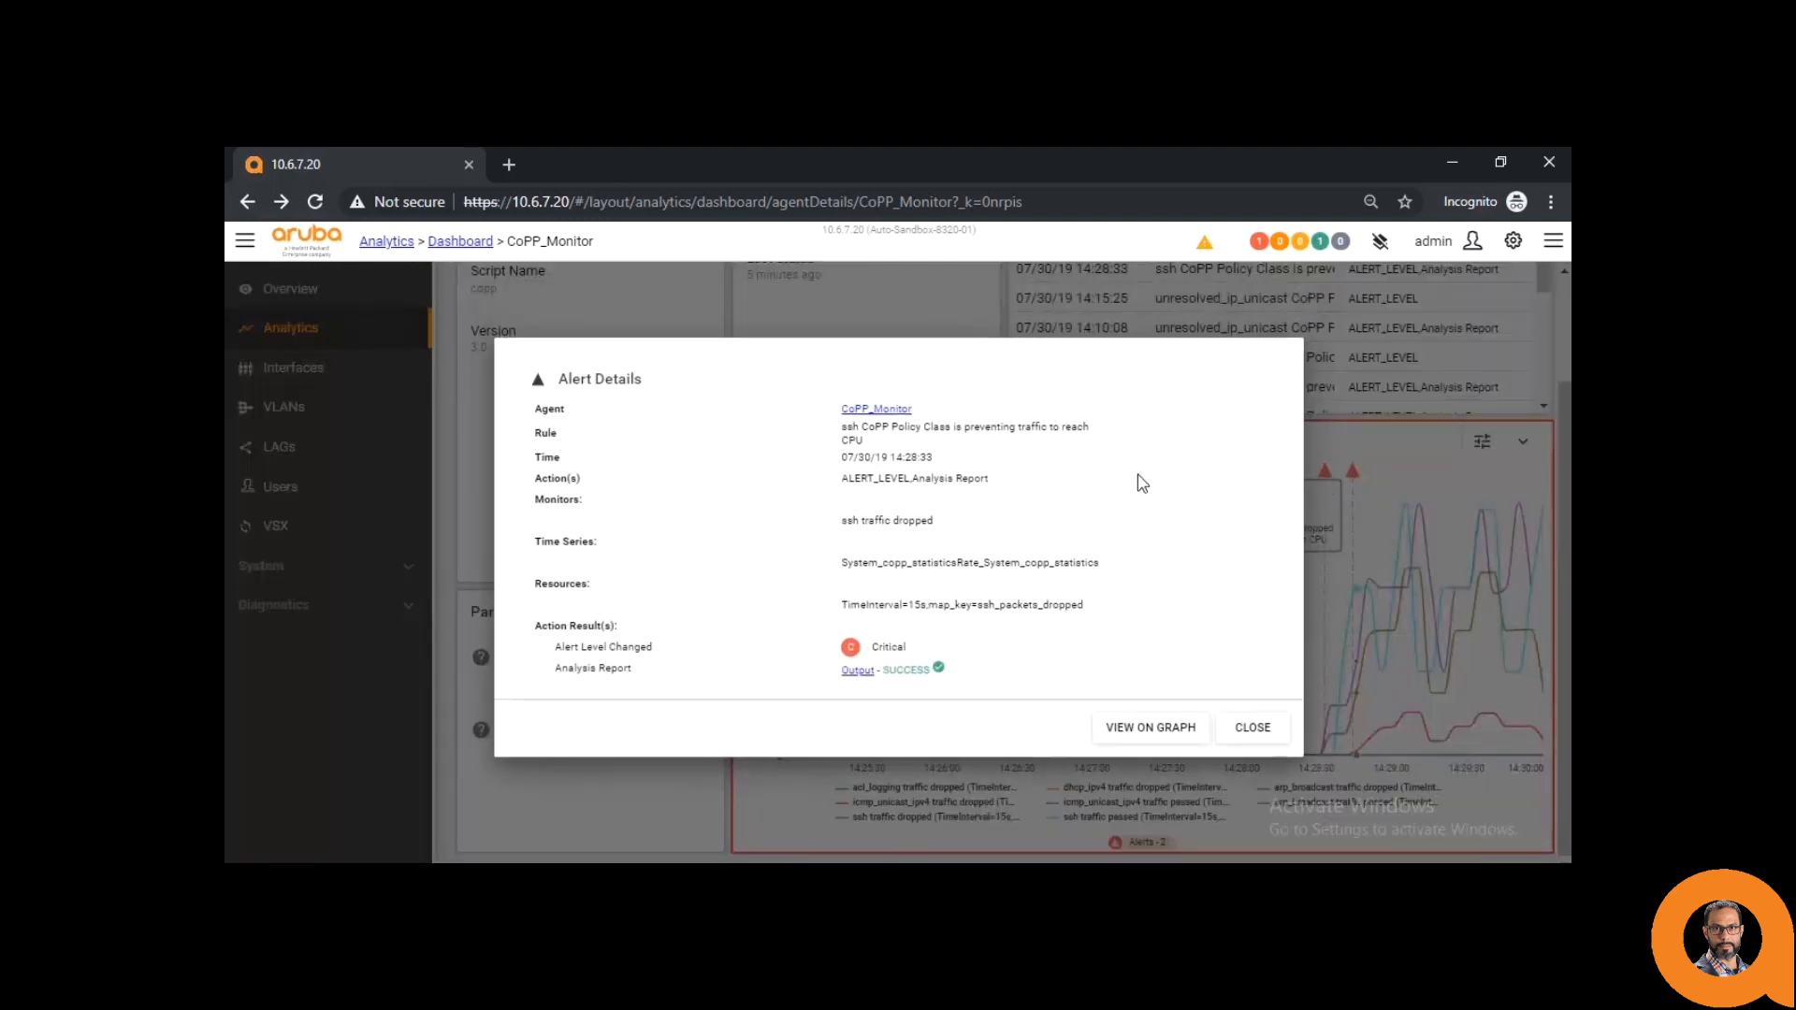
left_click(857, 672)
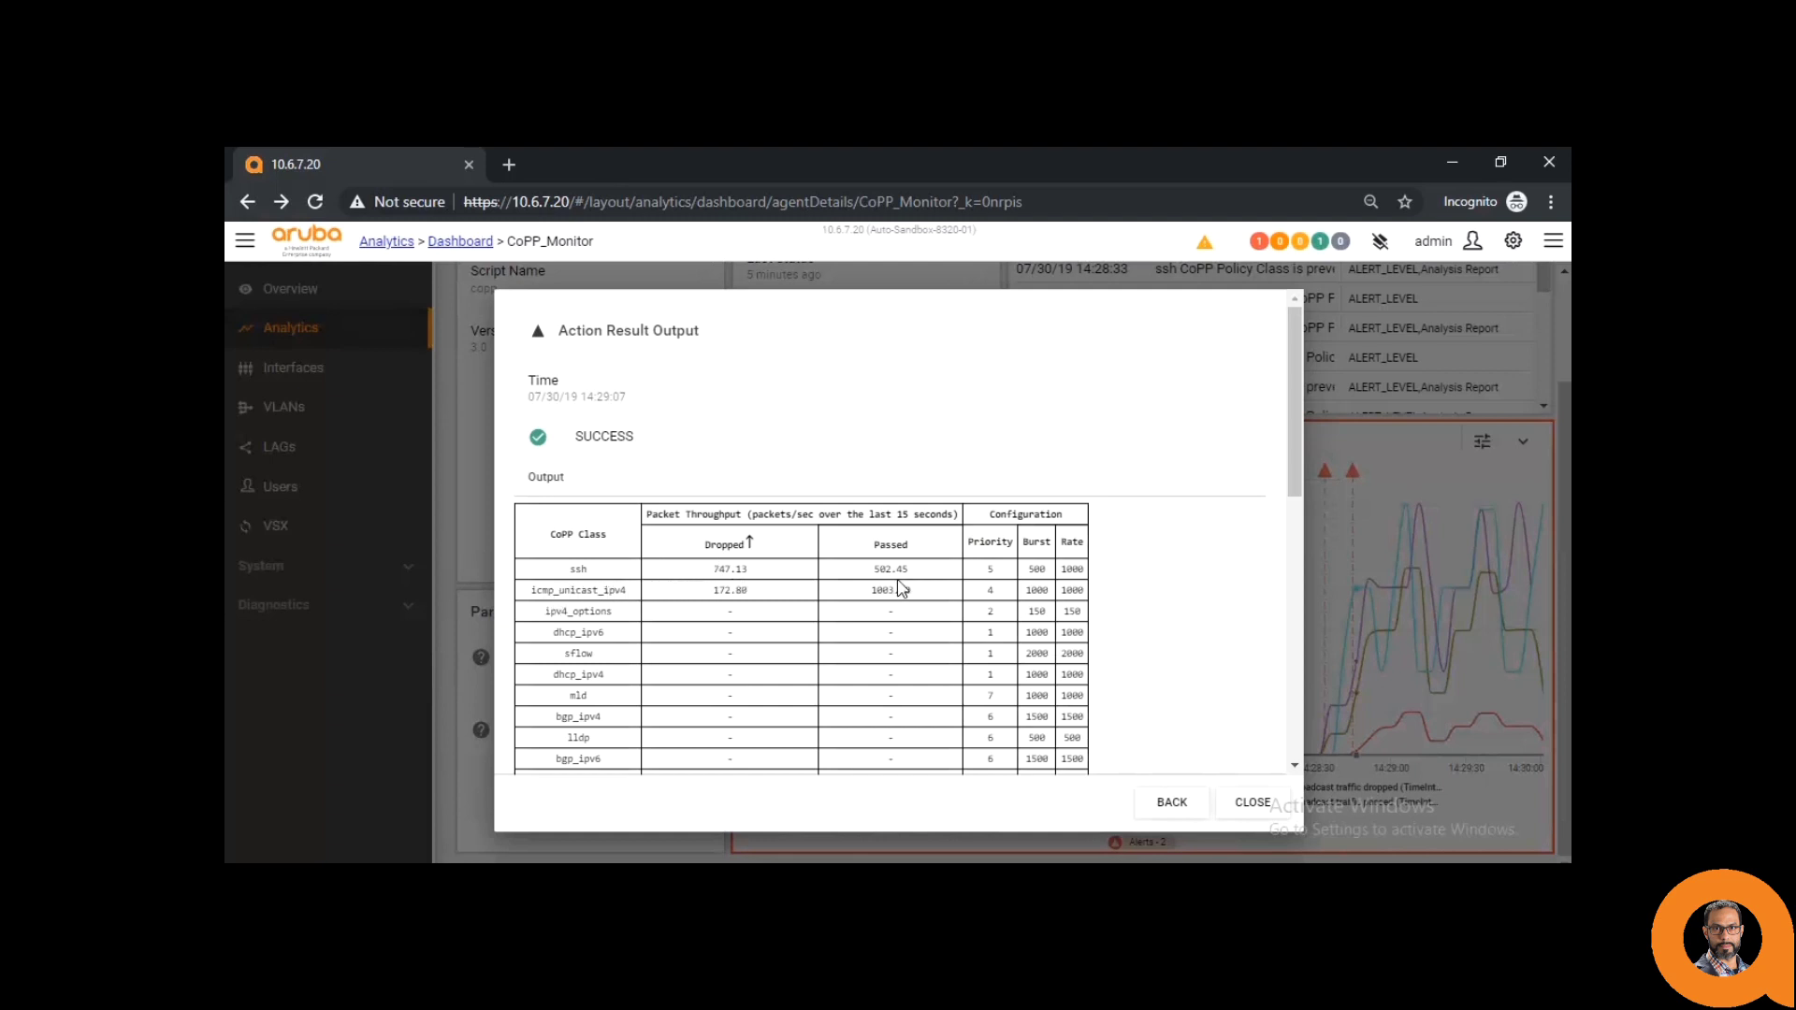
left_click(1236, 804)
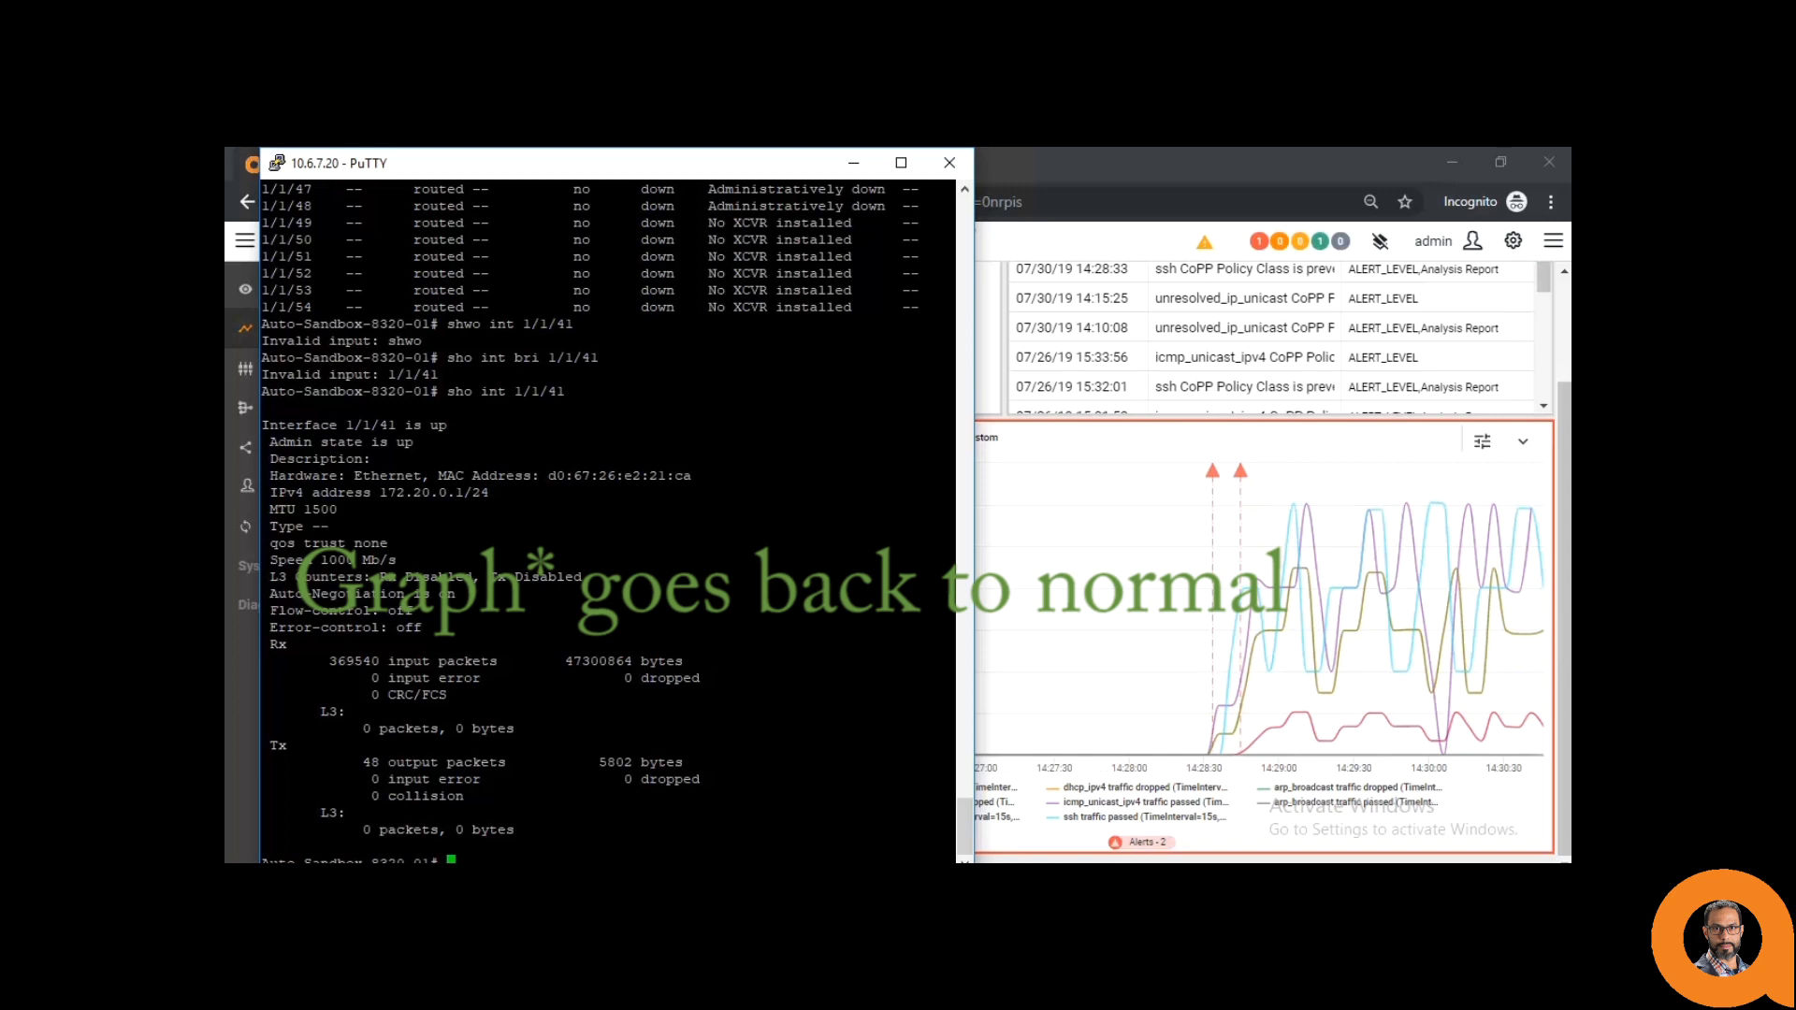
- In configure mode, shut down interfaces 1/1/41 and 1/1/43, then return to the CoPP_Monitor browser page
type("conf")
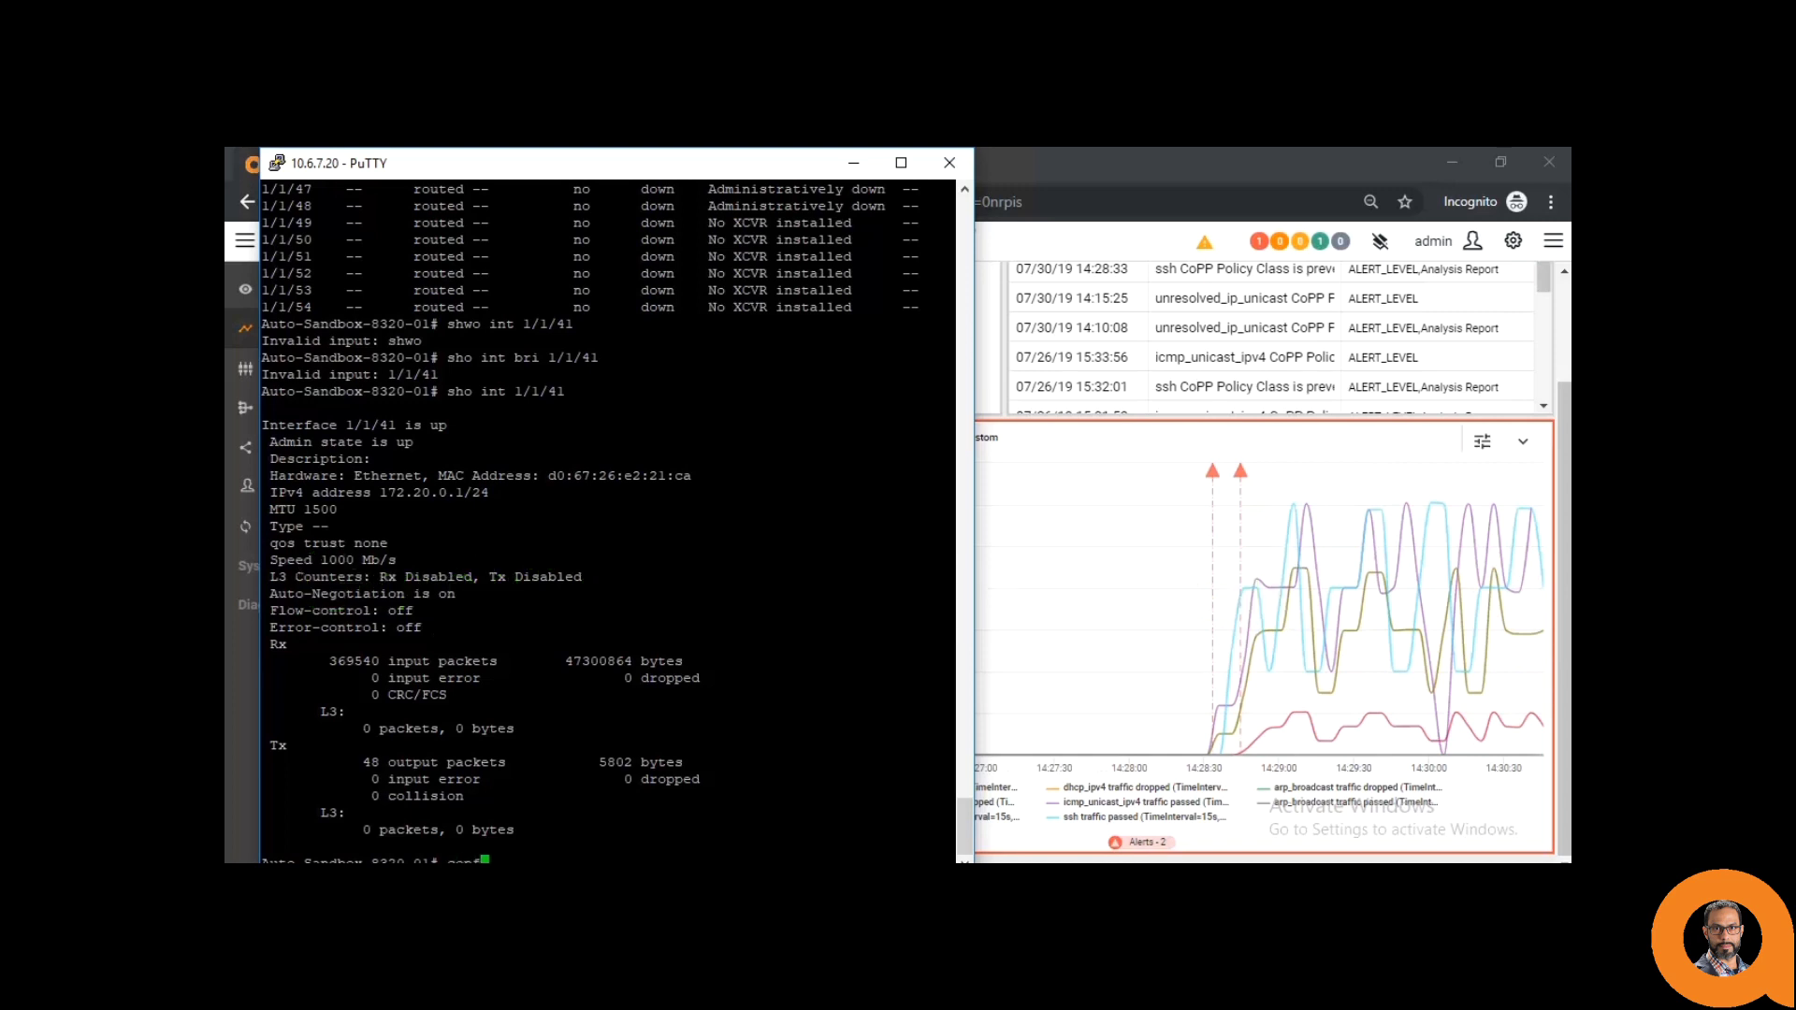
key("Tab")
key("Return")
type("int 1/1/41")
key("Return")
type("shutdown")
key("Return")
type("int 1/1/43")
key("Return")
type("shut")
key("Return")
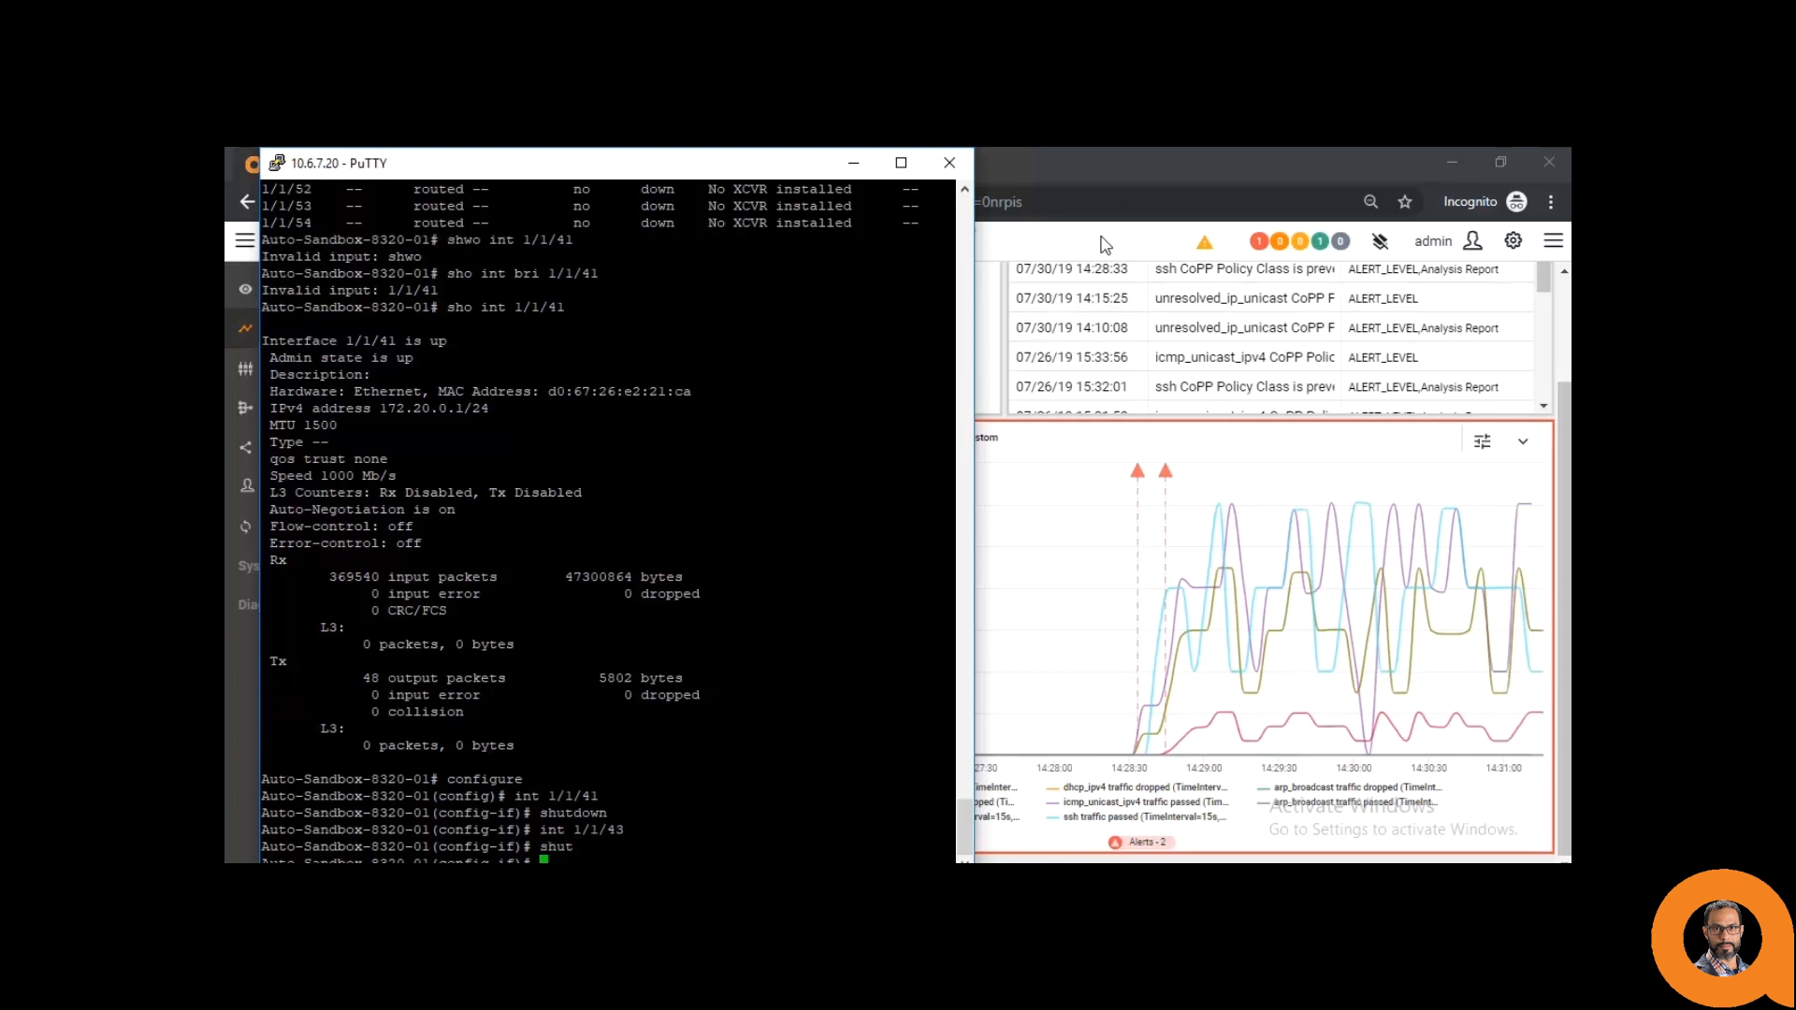
left_click(1130, 172)
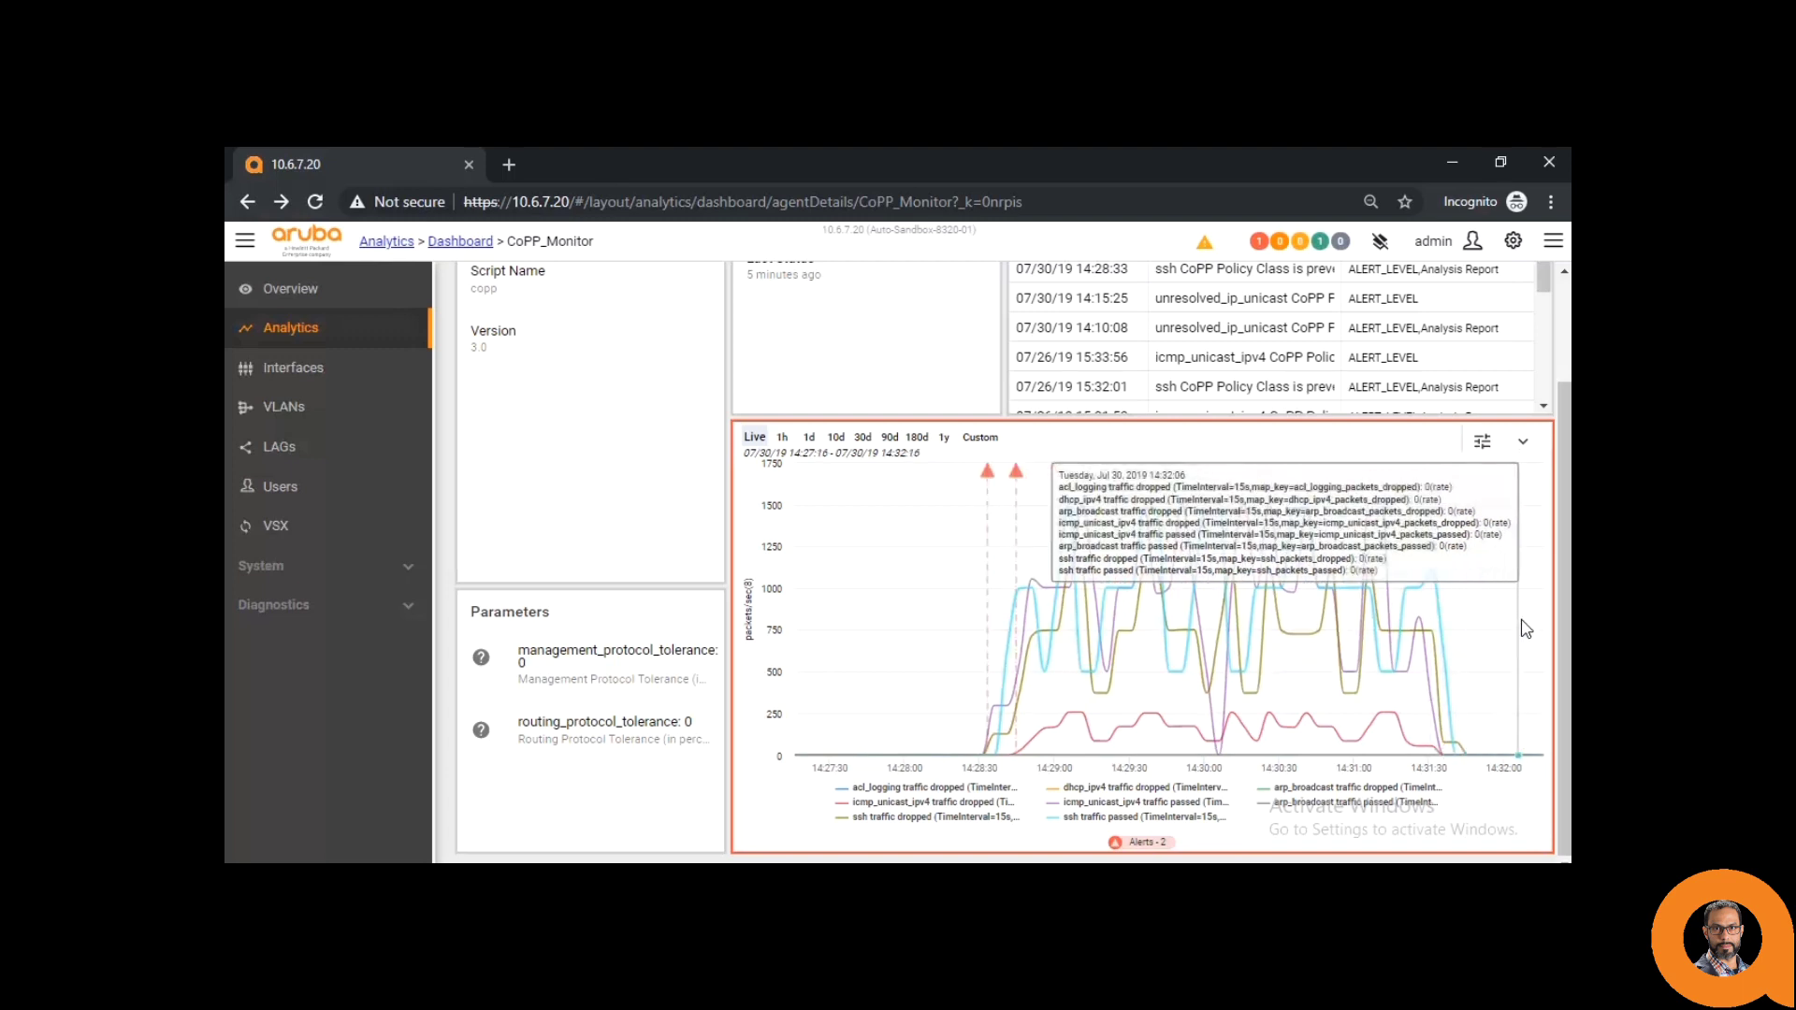
- Scroll through the CoPP_Monitor page and return to the Analytics Dashboard via its breadcrumb
scroll(1517, 425, "up", 2)
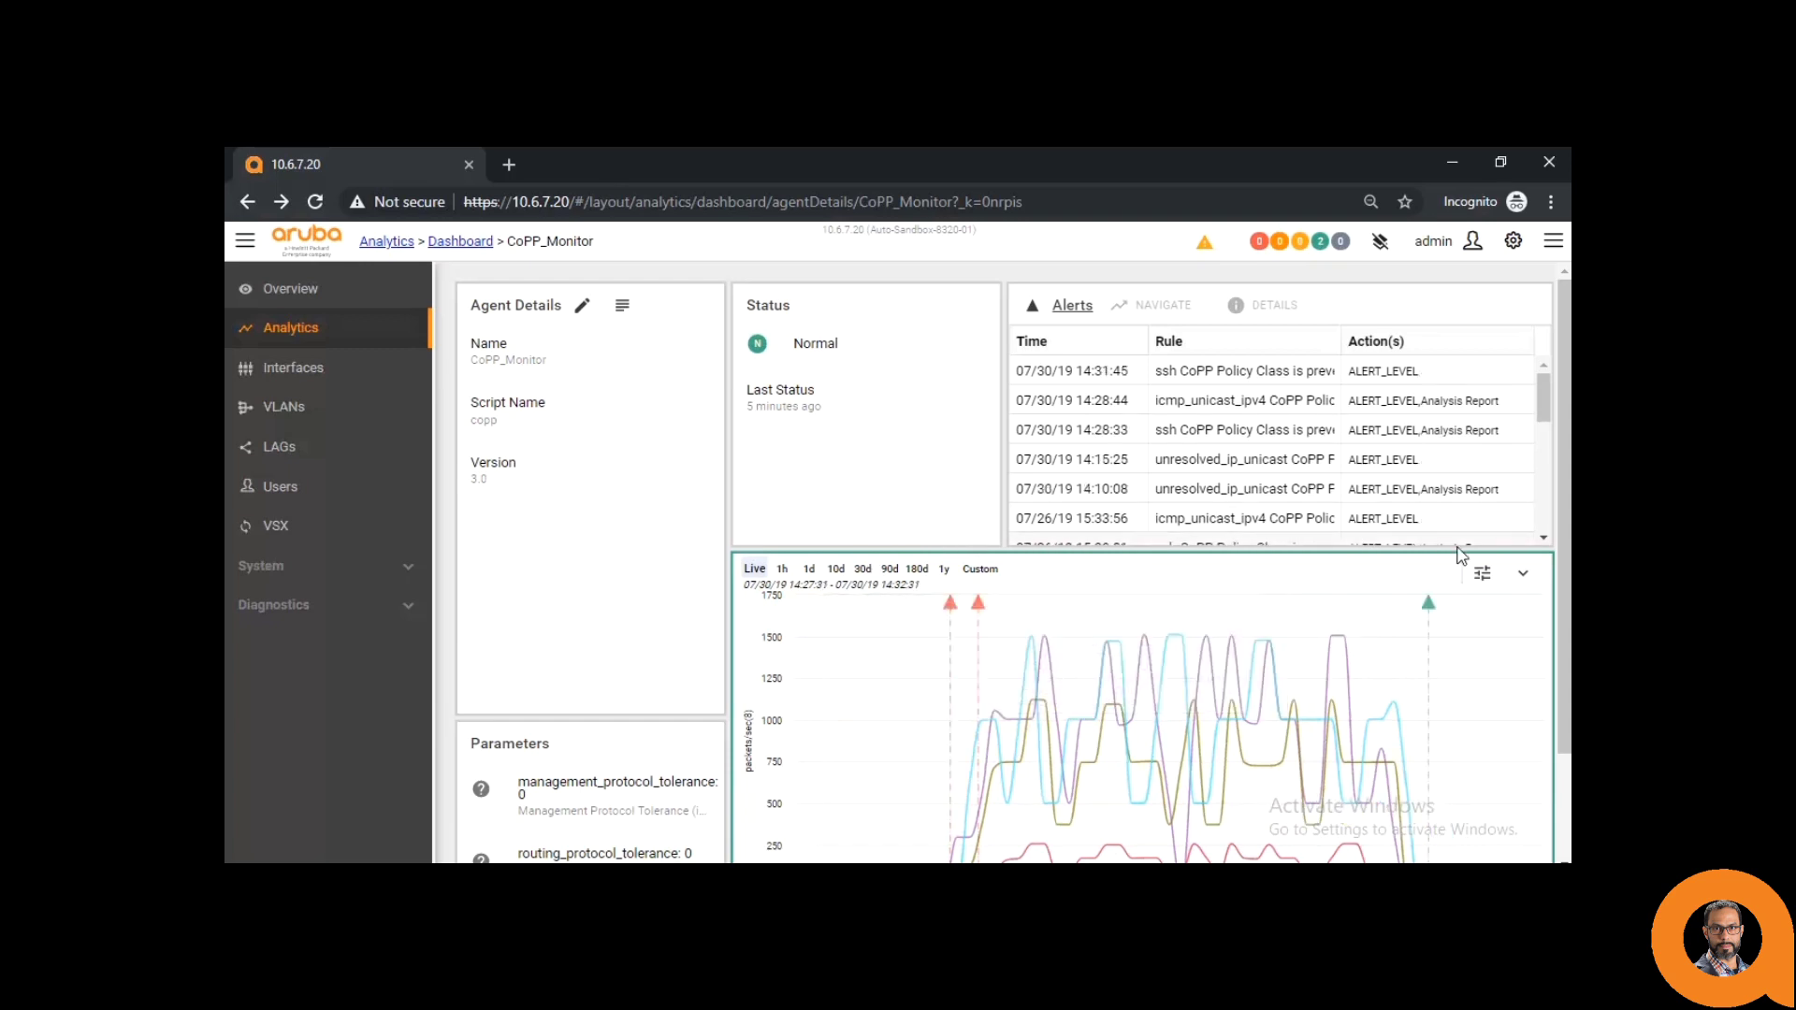
scroll(1562, 683, "down", 2)
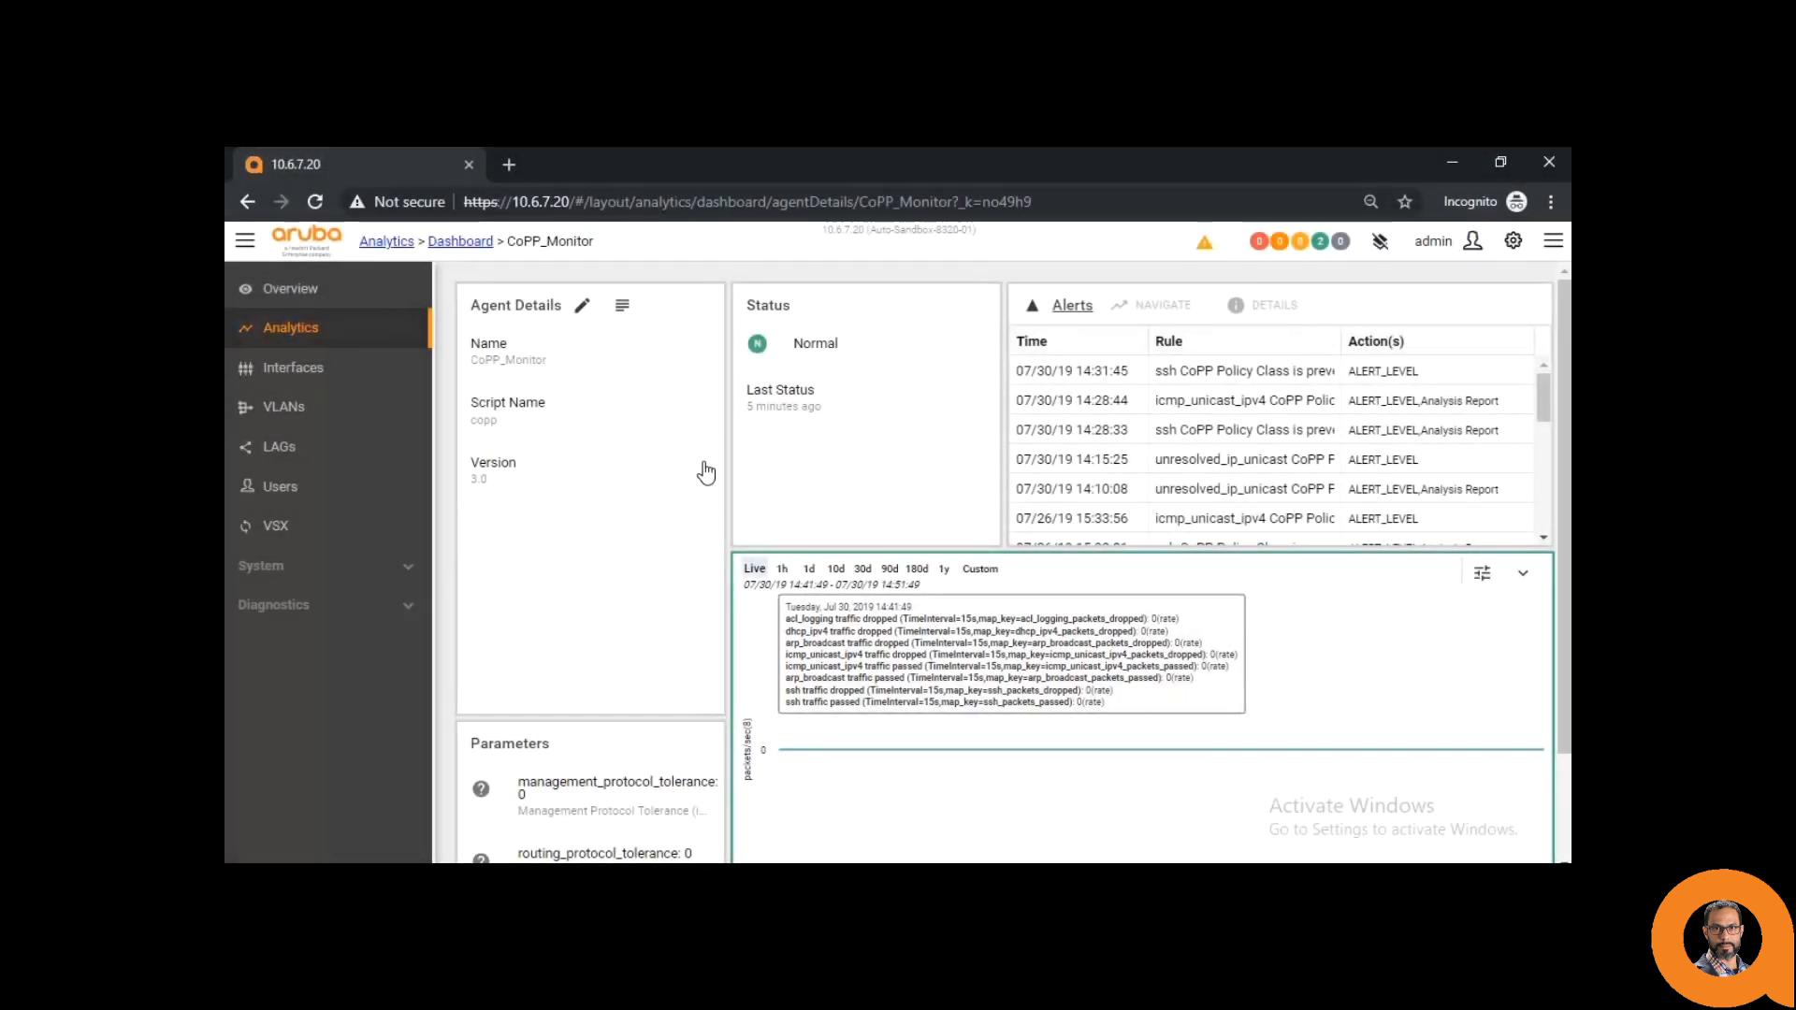
left_click(462, 243)
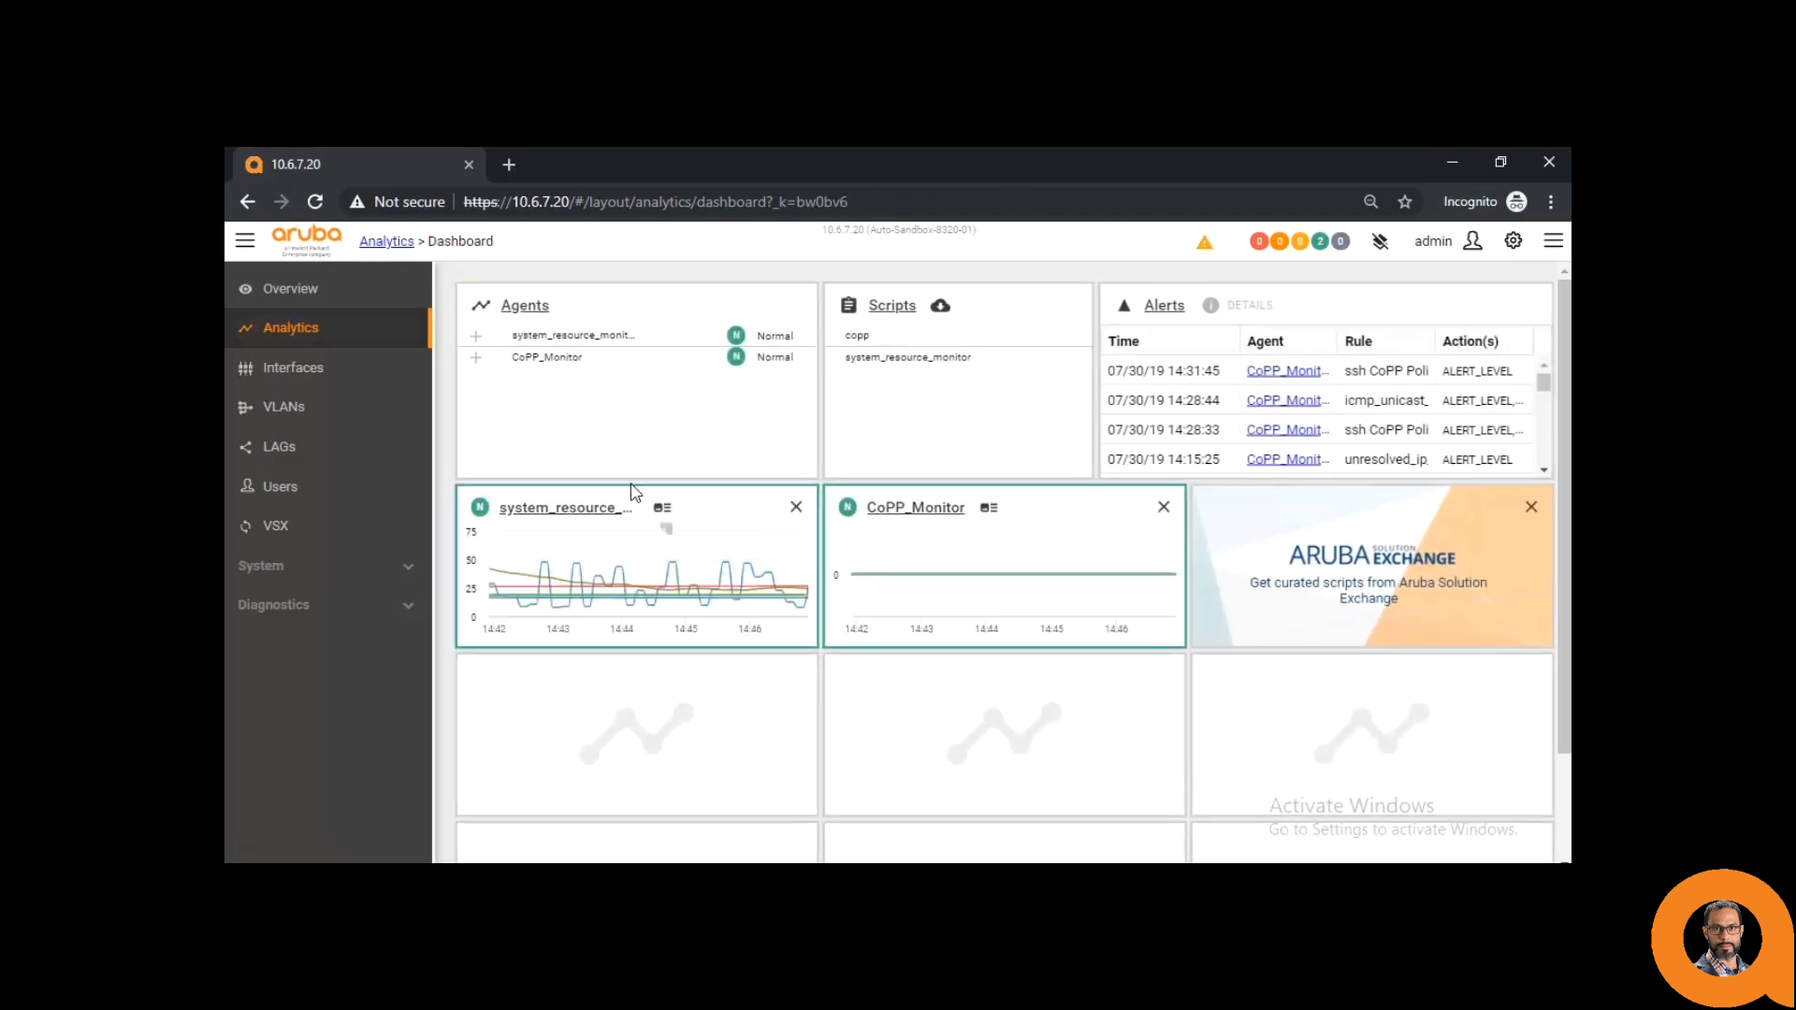
- Open the system_resource_monitor.default agent and chart its CPU and memory usage over 1h
left_click(553, 514)
scroll(714, 550, "down", 1)
scroll(713, 550, "down", 1)
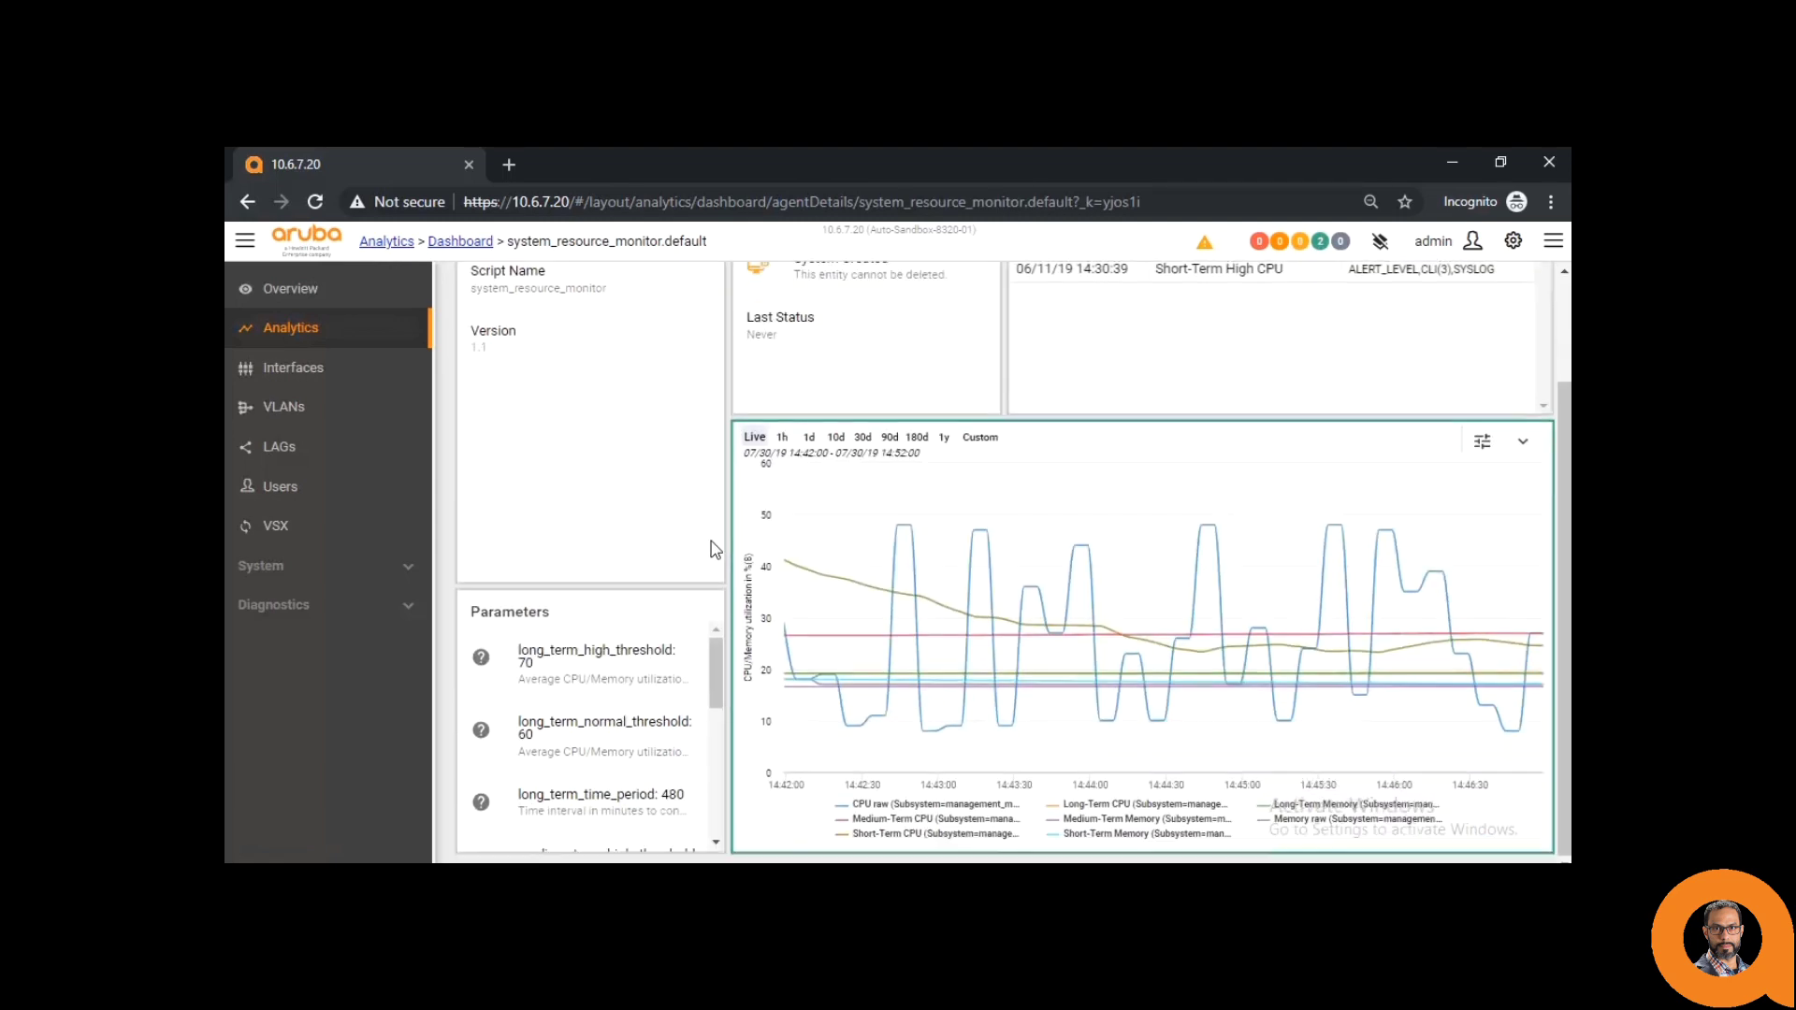
left_click(782, 438)
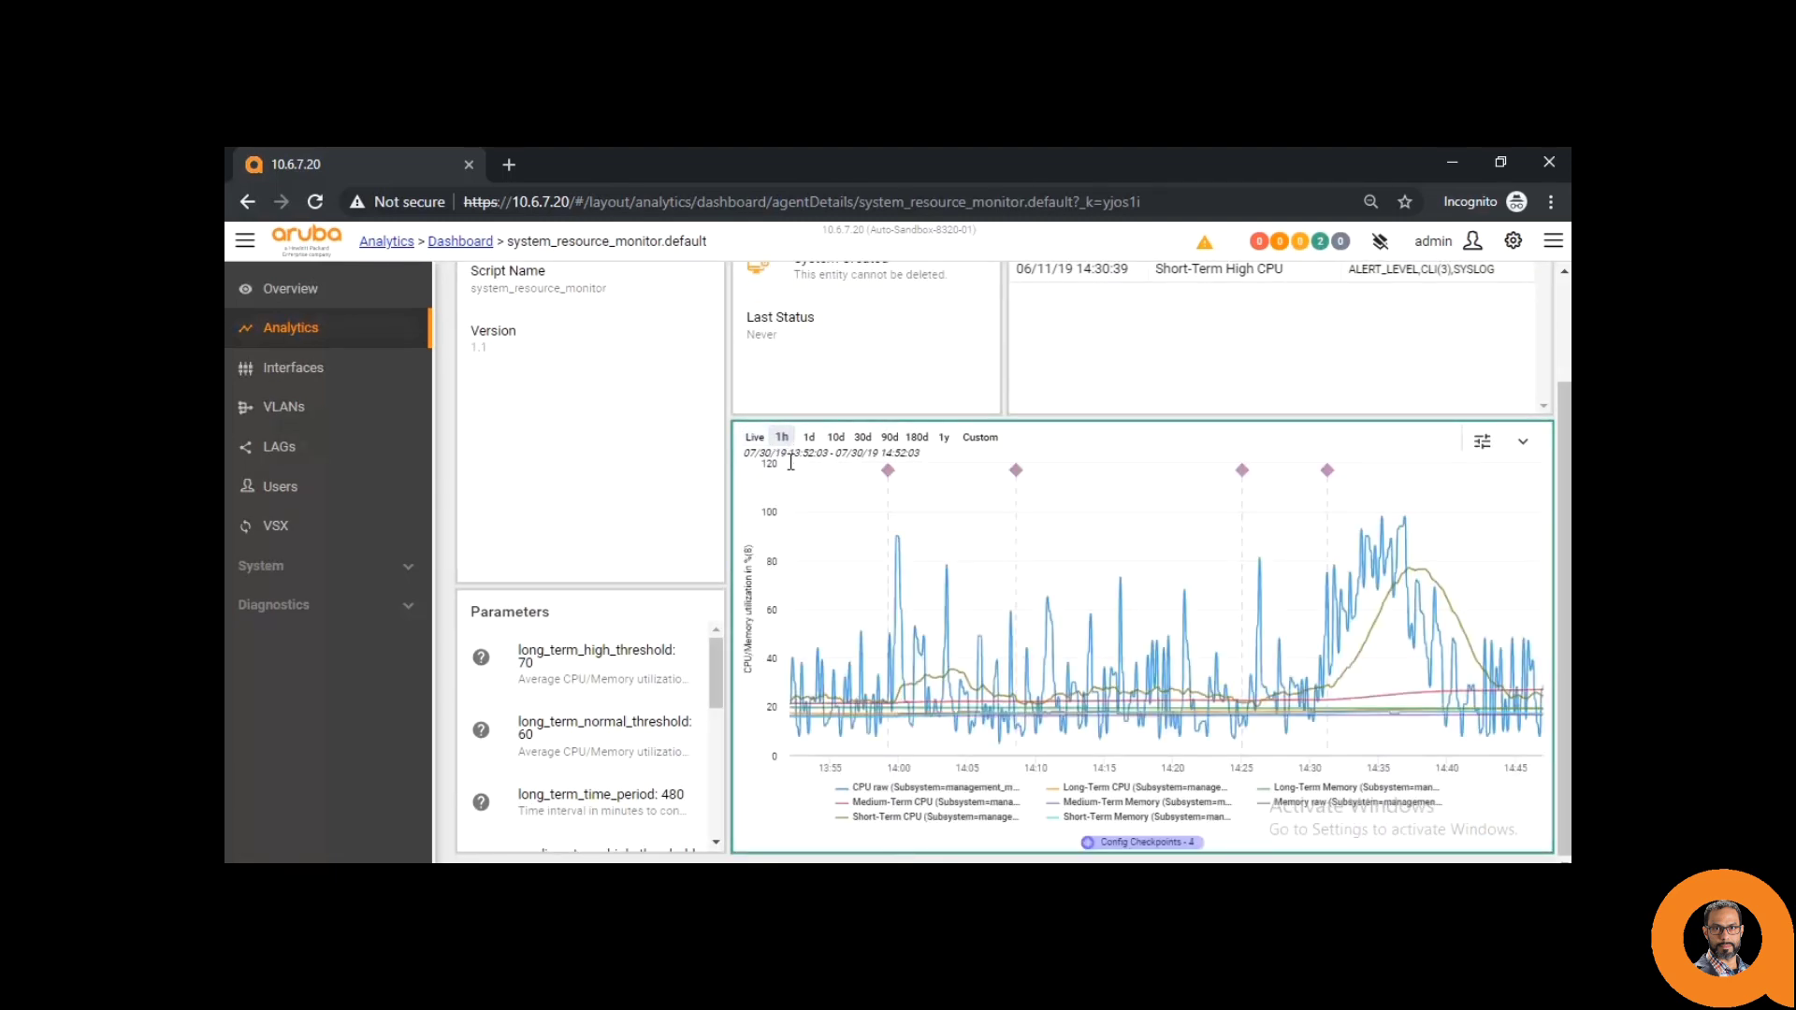